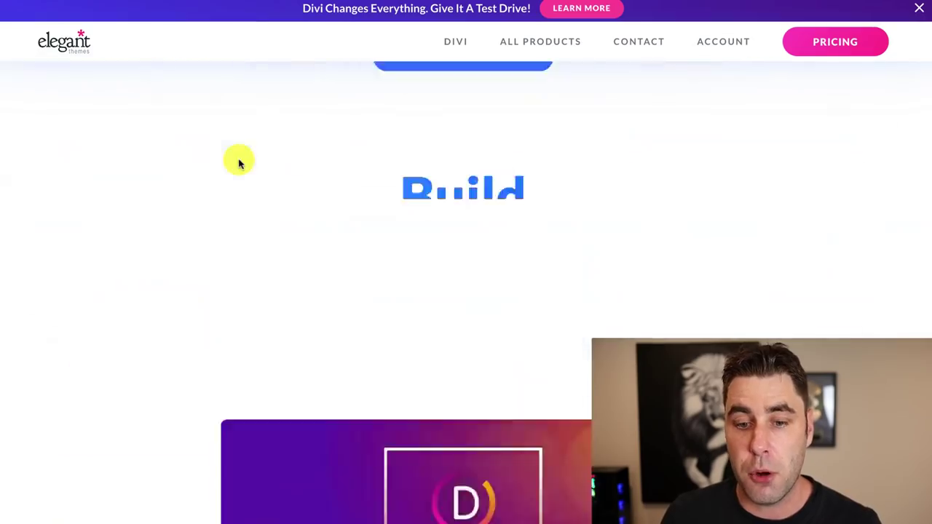
Step: Locate the affiliate program links in the footers of the Elegant Themes and Envato websites
scroll(239, 160, "down", 15)
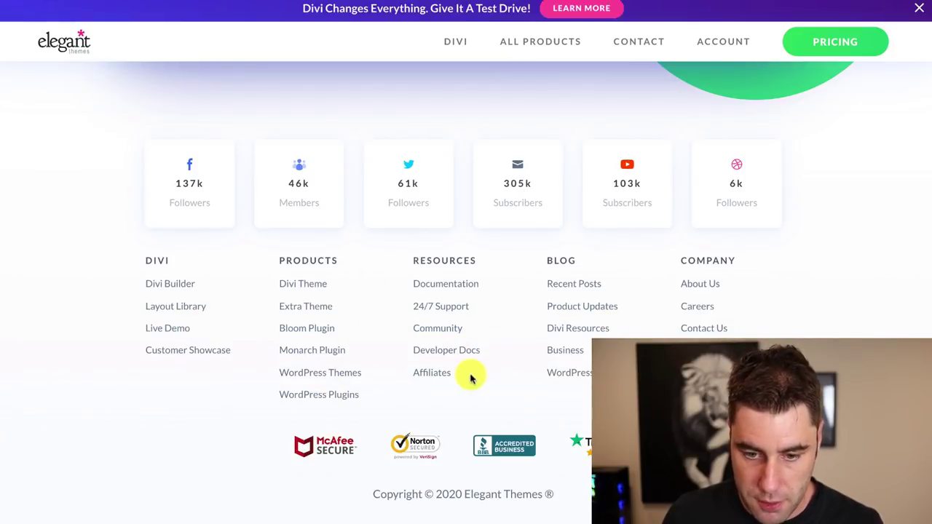
left_click(431, 374)
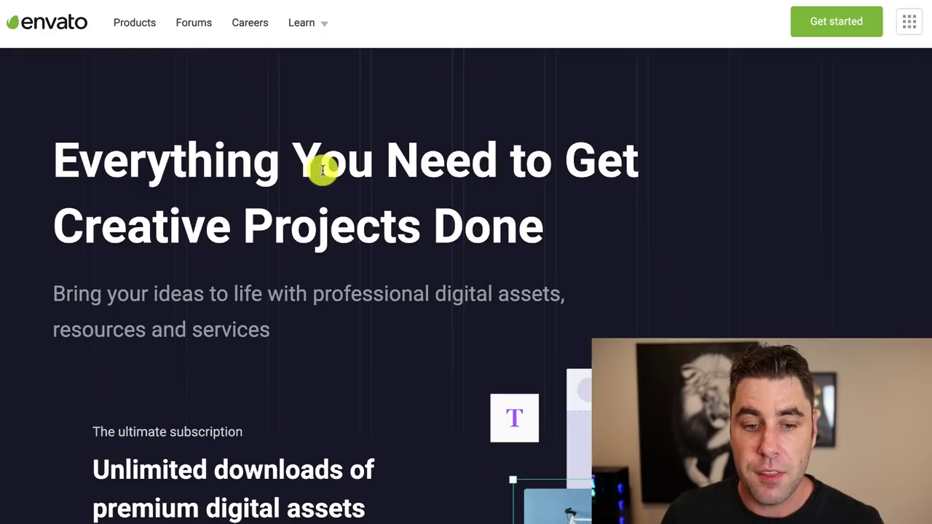
scroll(323, 167, "down", 10)
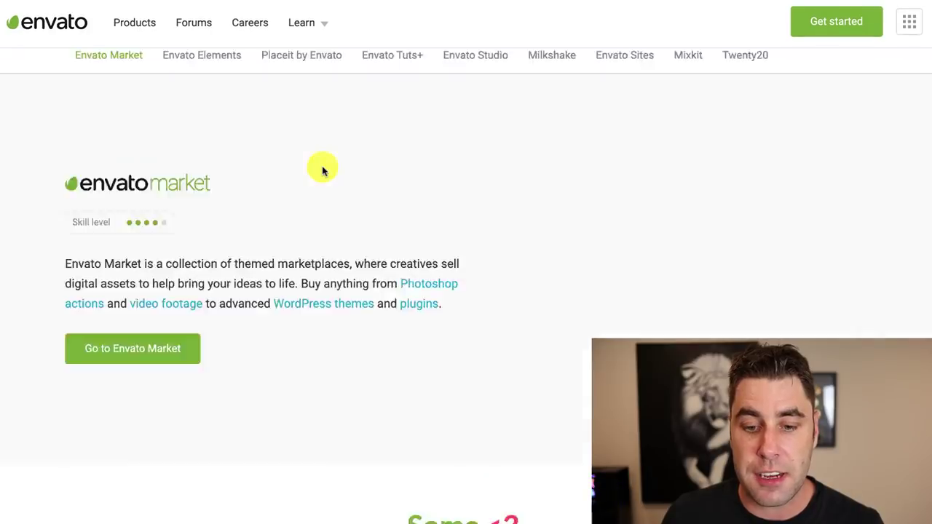
scroll(322, 170, "down", 15)
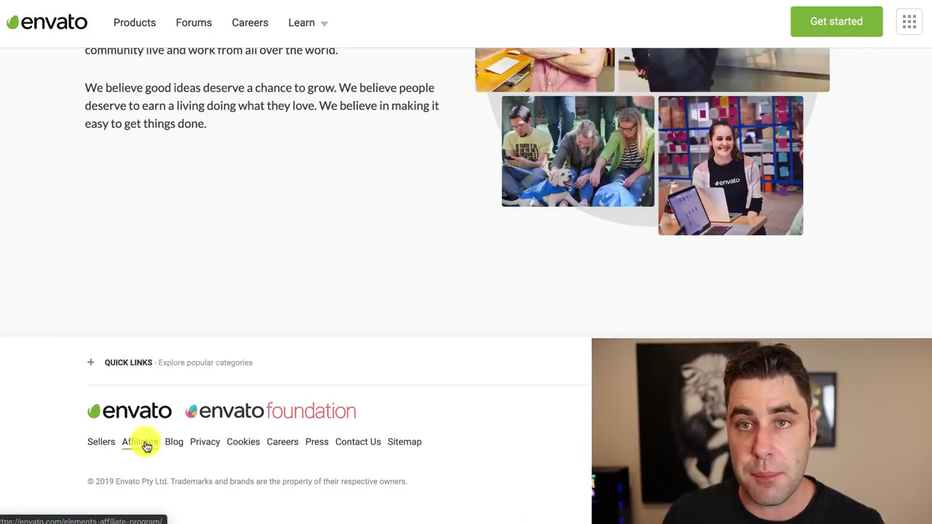
scroll(266, 199, "up", 20)
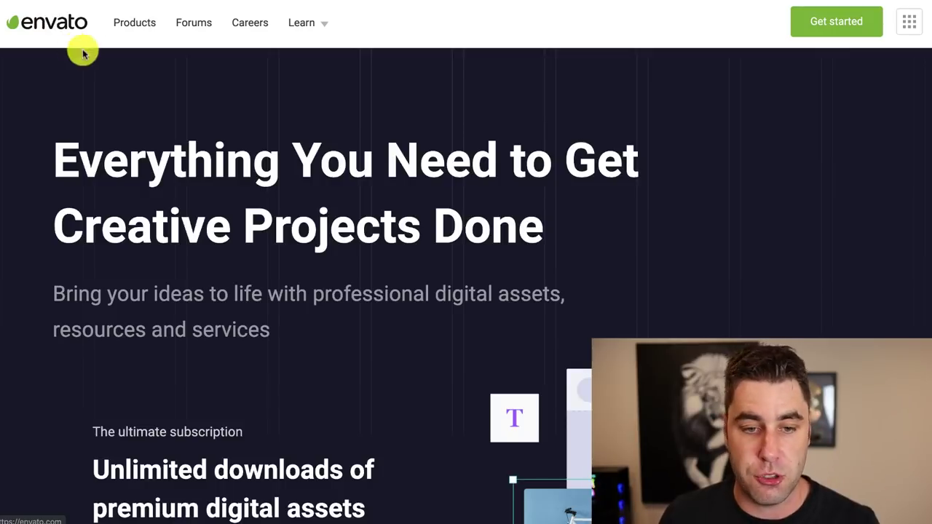
Step: Go to the Envato product overview and open Envato Market
left_click(127, 21)
left_click(185, 223)
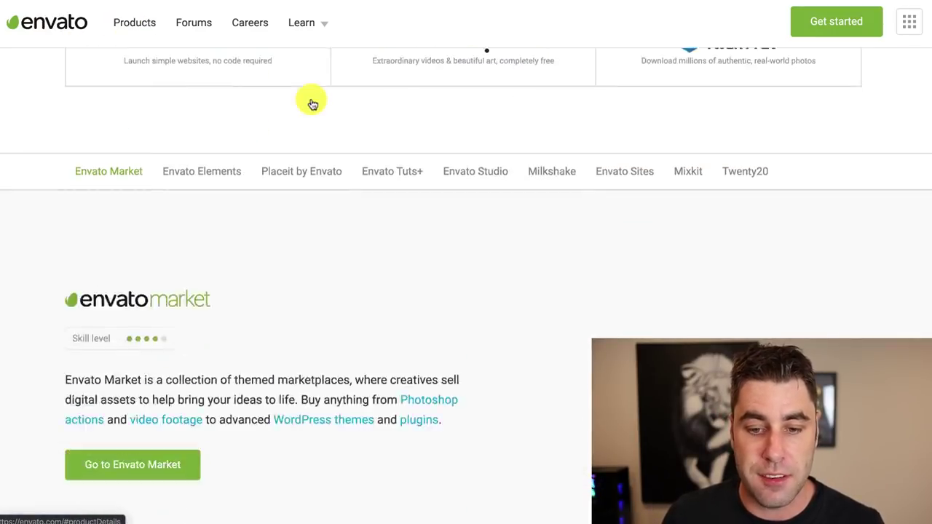
left_click(124, 369)
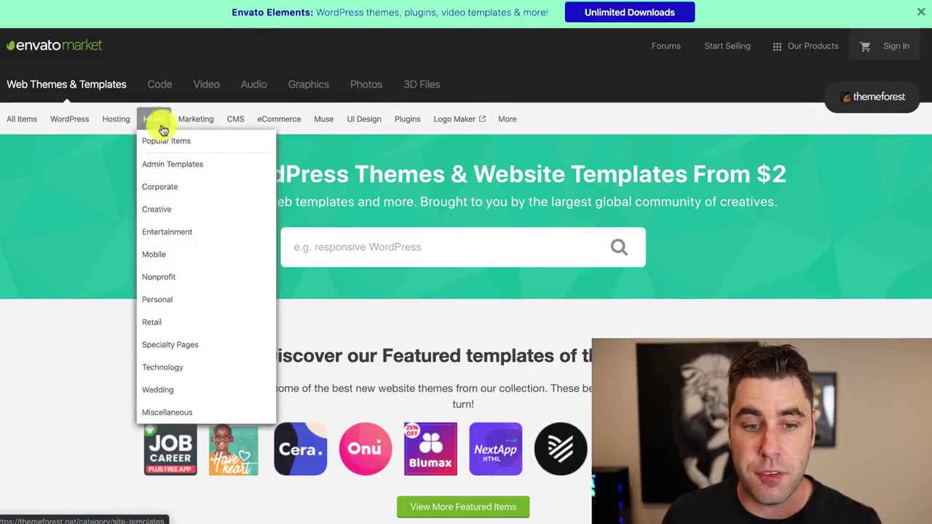
Step: Browse the WordPress and eCommerce theme categories on ThemeForest
mouse_move(94, 119)
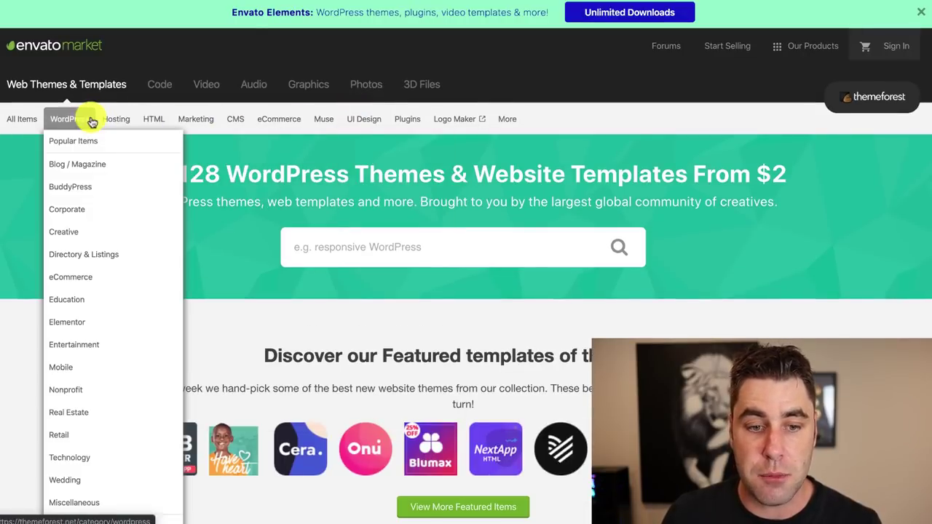
scroll(85, 269, "down", 3)
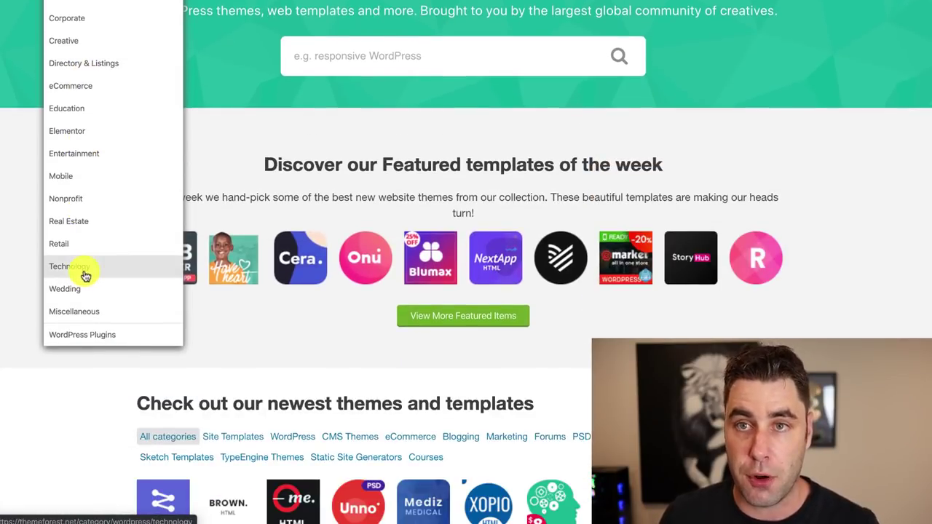
scroll(91, 95, "up", 2)
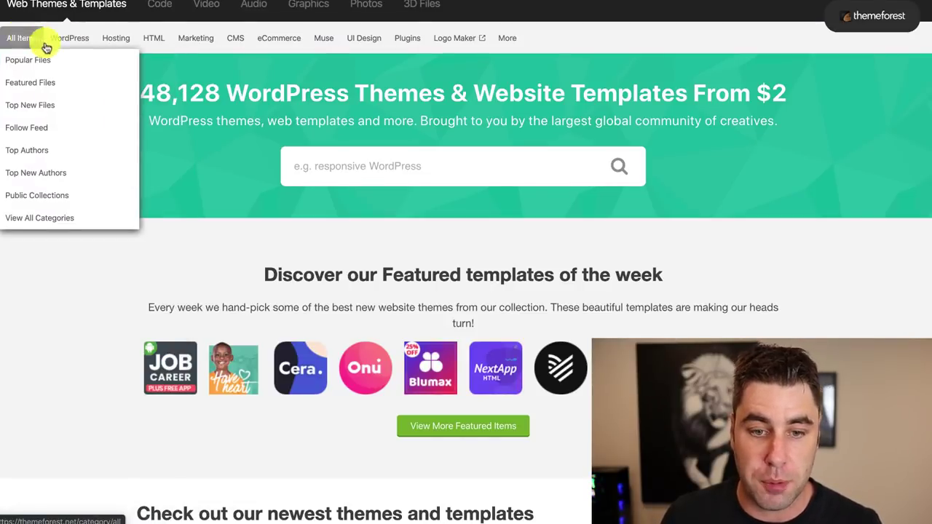
mouse_move(269, 45)
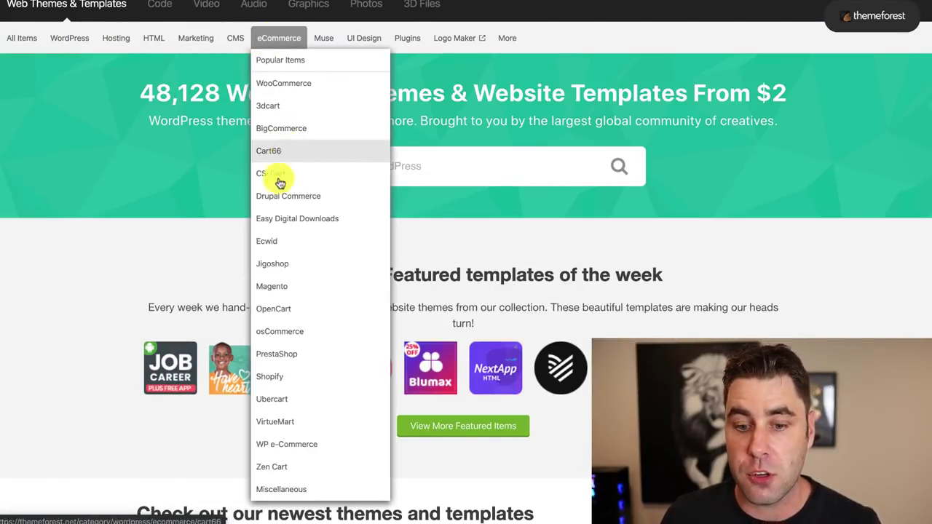
scroll(38, 222, "down", 4)
scroll(46, 181, "up", 5)
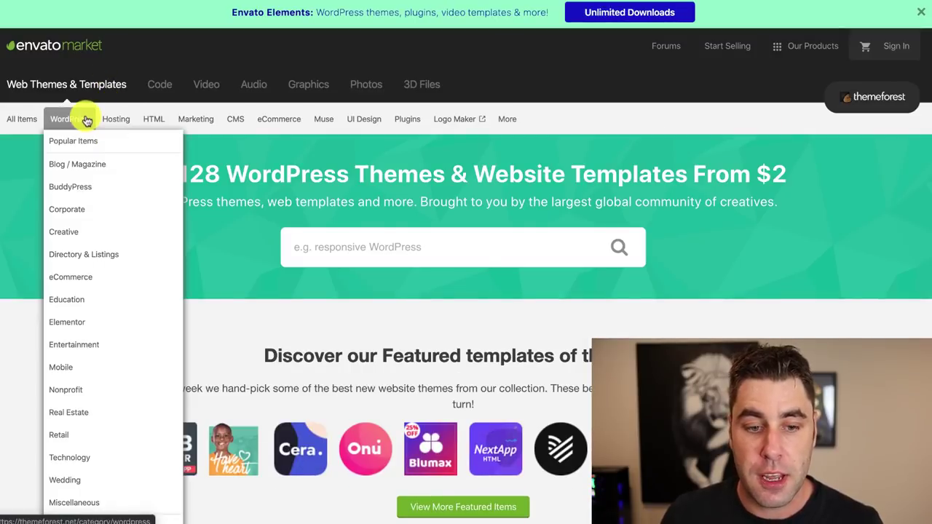
left_click(88, 185)
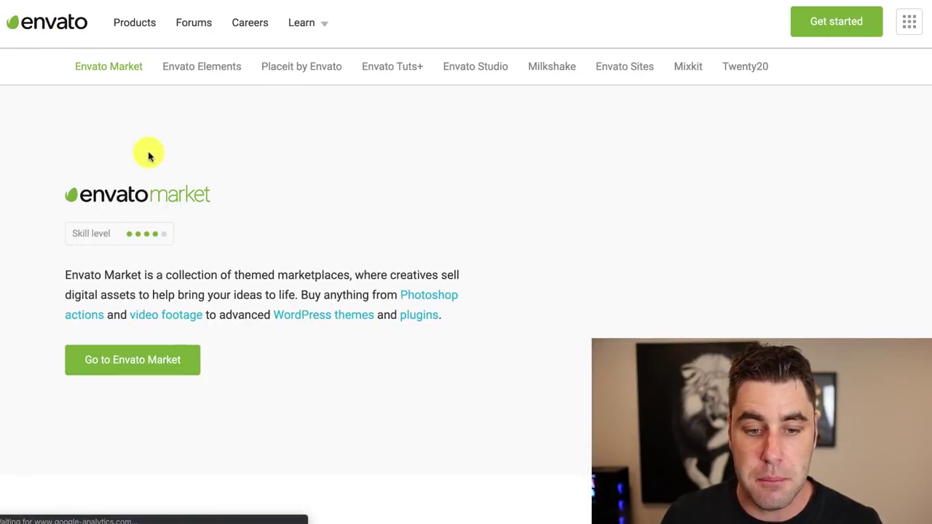
Step: Return to Envato's product overview and open Envato Market again
scroll(149, 156, "down", 3)
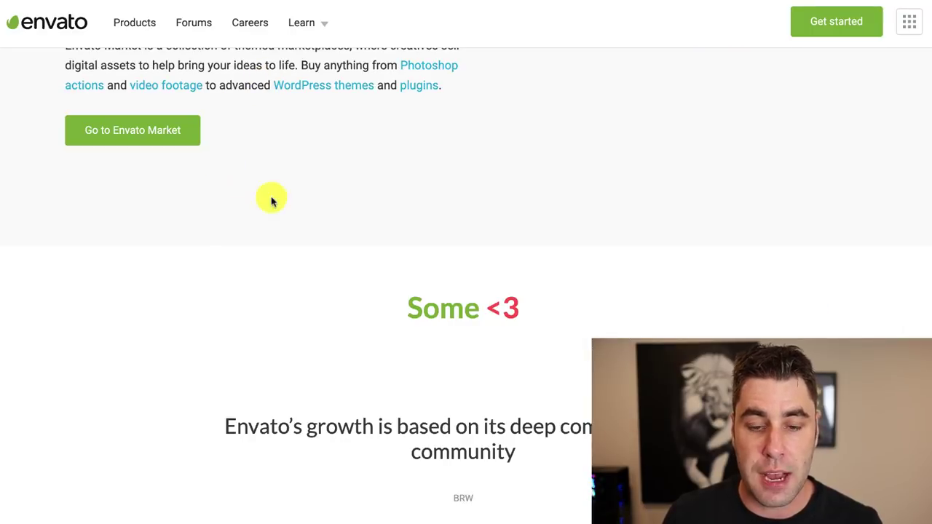
scroll(273, 200, "up", 15)
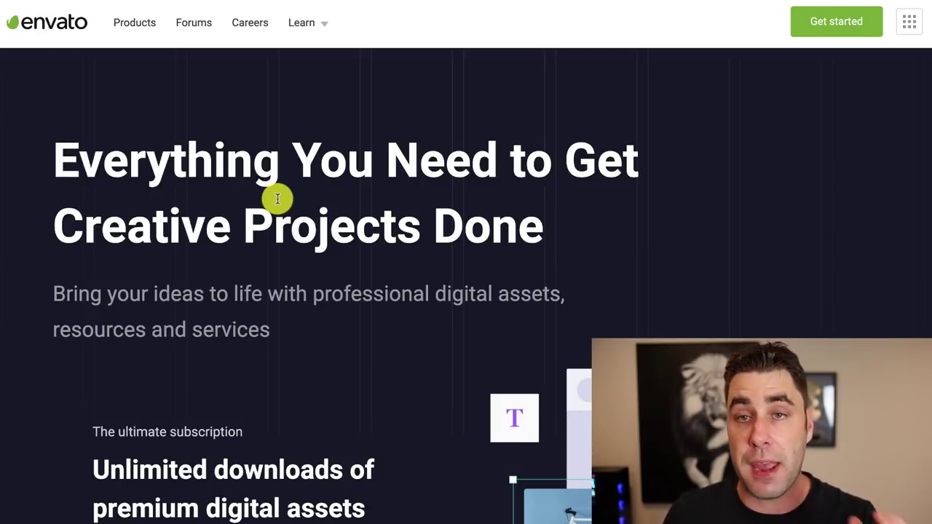
left_click(125, 24)
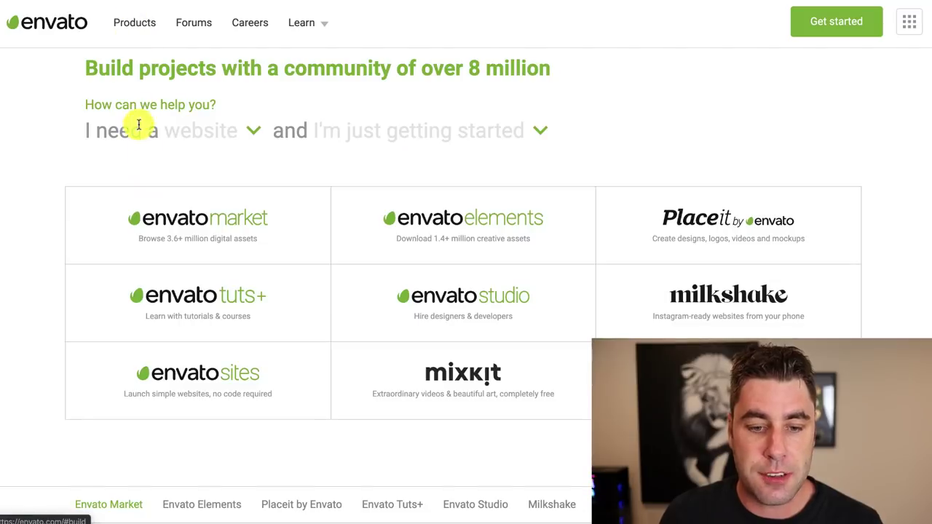
scroll(218, 120, "down", 2)
left_click(229, 119)
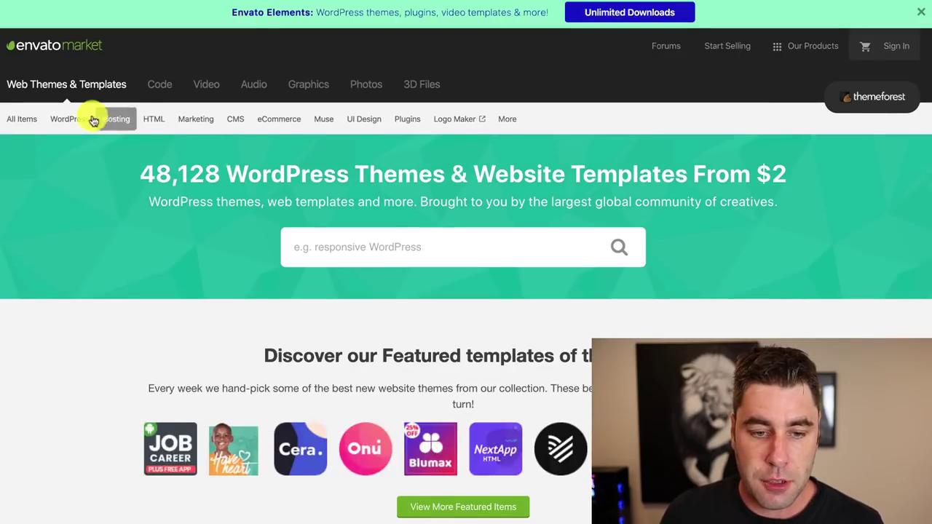
Step: Open the Soledad theme from the WordPress Blog / Magazine category and copy its web address
mouse_move(70, 120)
left_click(66, 167)
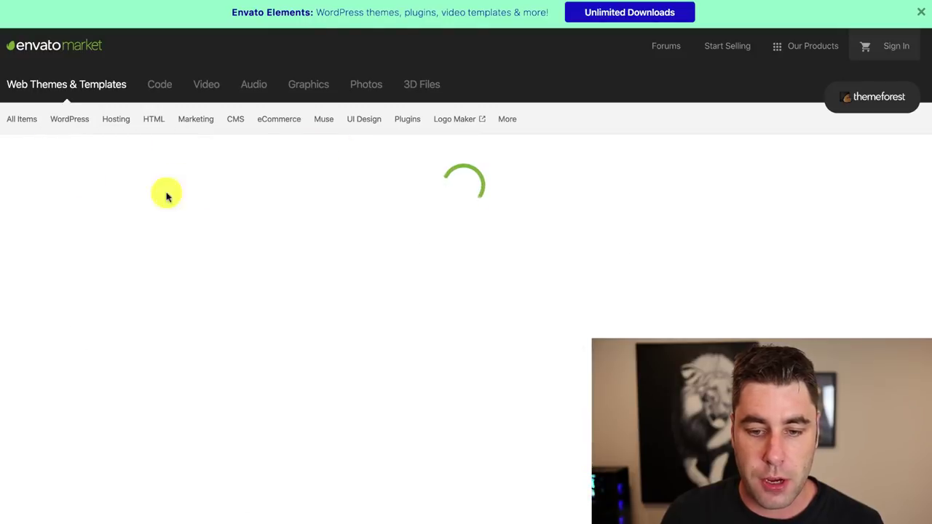
left_click(331, 386)
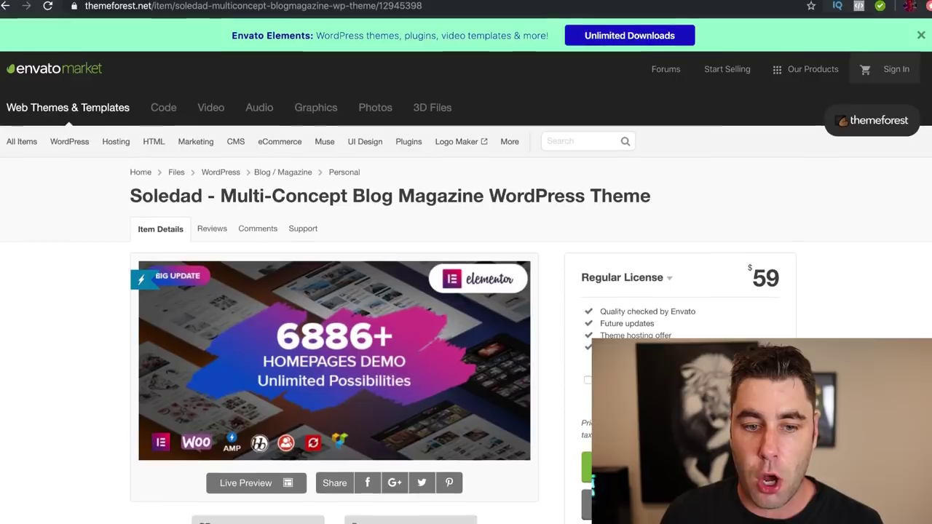
right_click(262, 3)
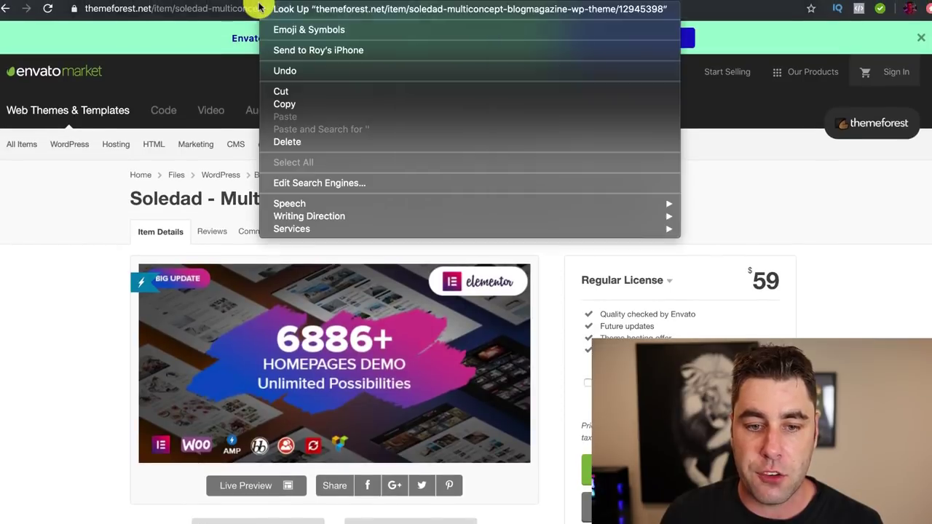
left_click(308, 103)
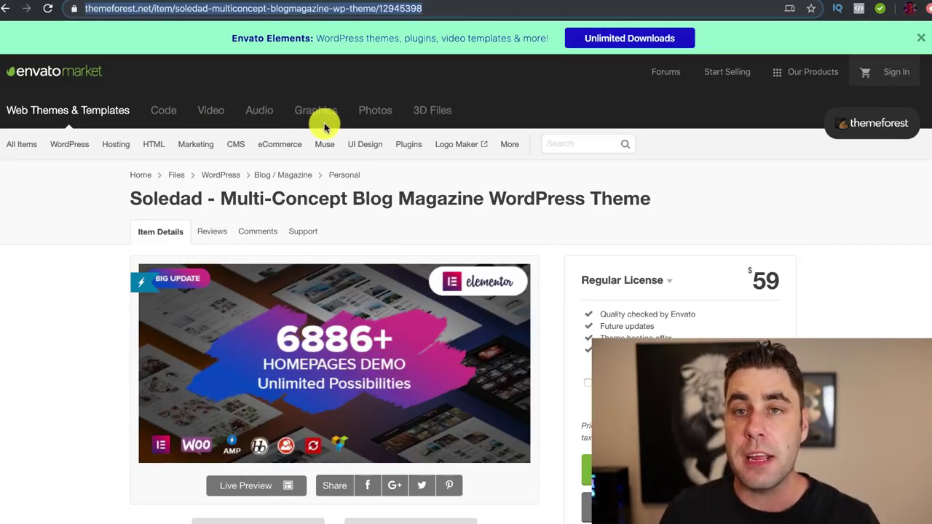
Step: Examine the theme recommendations in the onlinedimes.com/best-shopify-themes article, down to the Clothing theme
key("super+v")
key("Return")
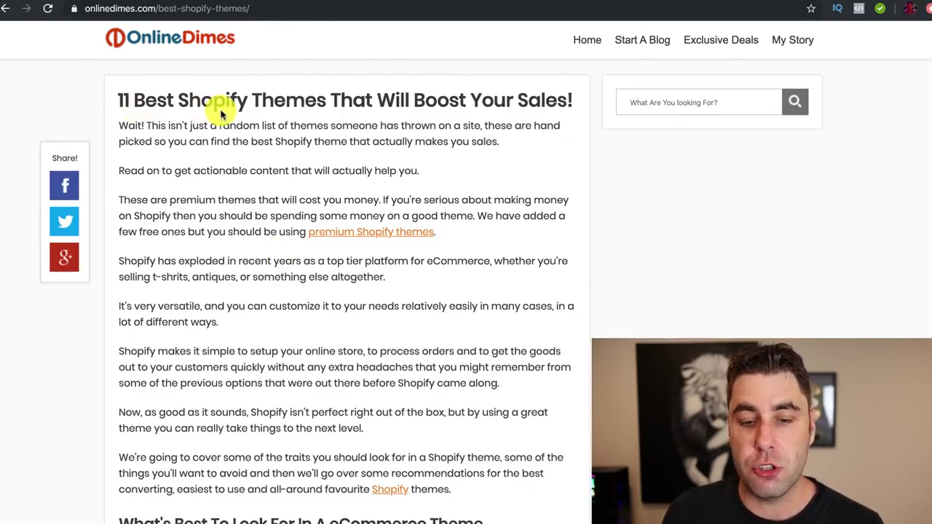
scroll(434, 98, "down", 20)
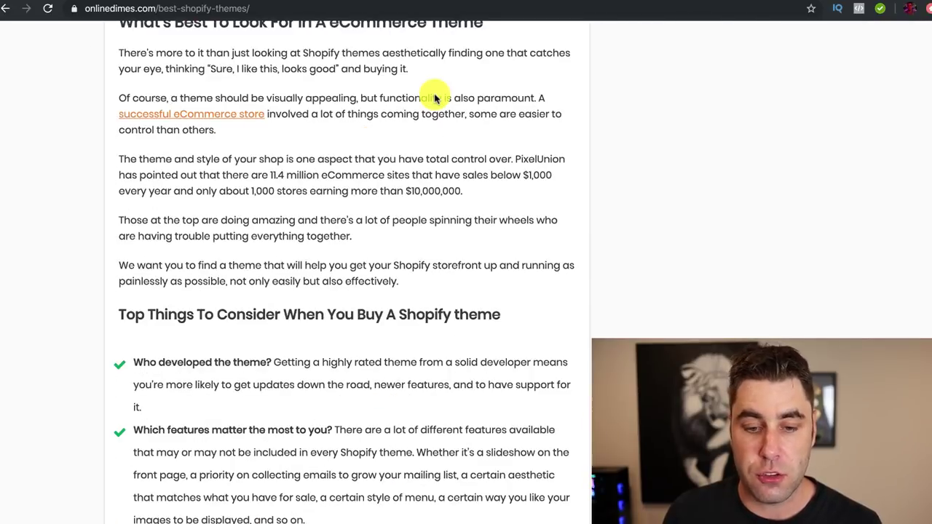
scroll(434, 98, "down", 5)
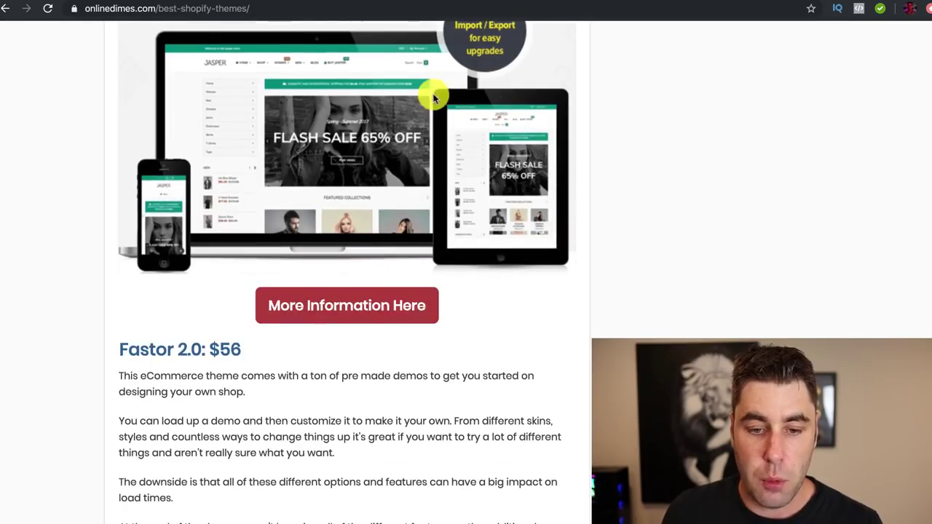
scroll(229, 194, "down", 6)
scroll(197, 171, "down", 5)
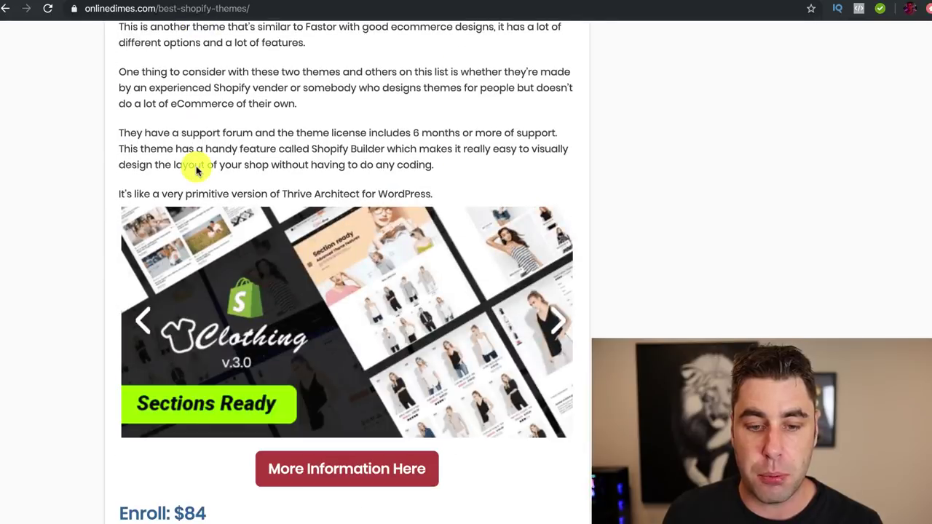
scroll(197, 170, "down", 3)
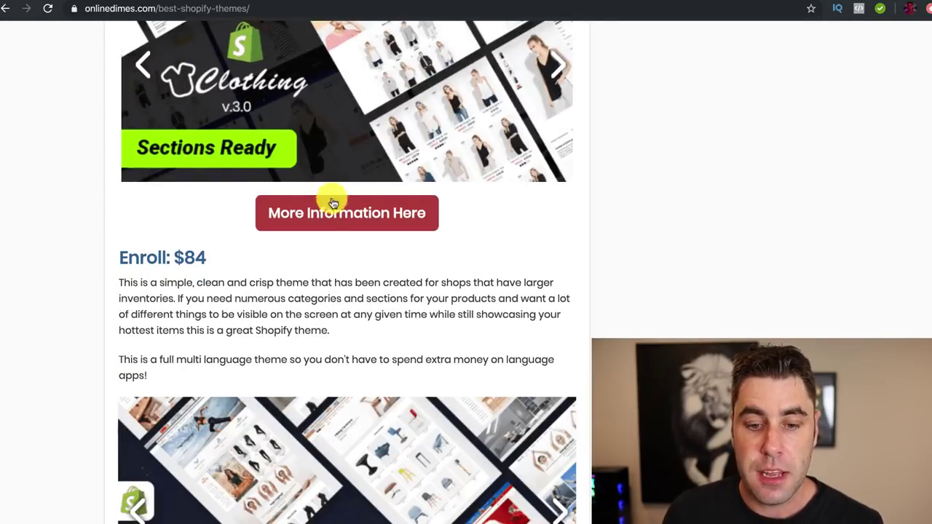
Step: Follow the article's More Information Here link for the Clothing theme and highlight part of the resulting web address
left_click(347, 216)
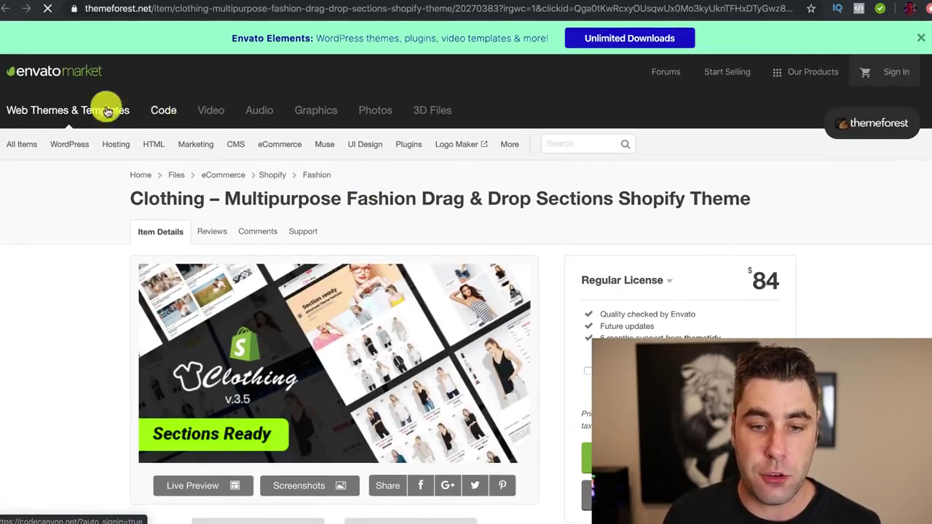
left_click_drag(378, 9, 586, 9)
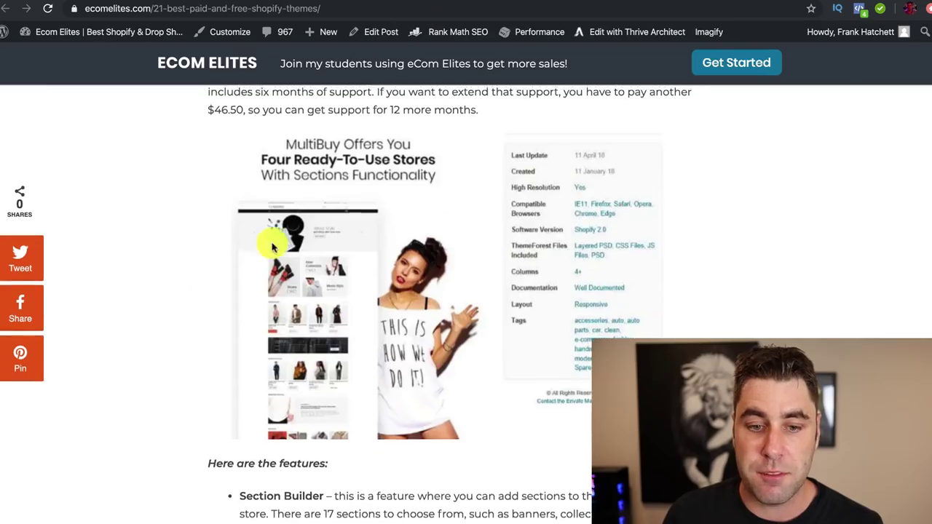
Step: Review the paid and free theme entries in the ecomelites.com Shopify themes article, starting from Multibuy
scroll(273, 248, "up", 2)
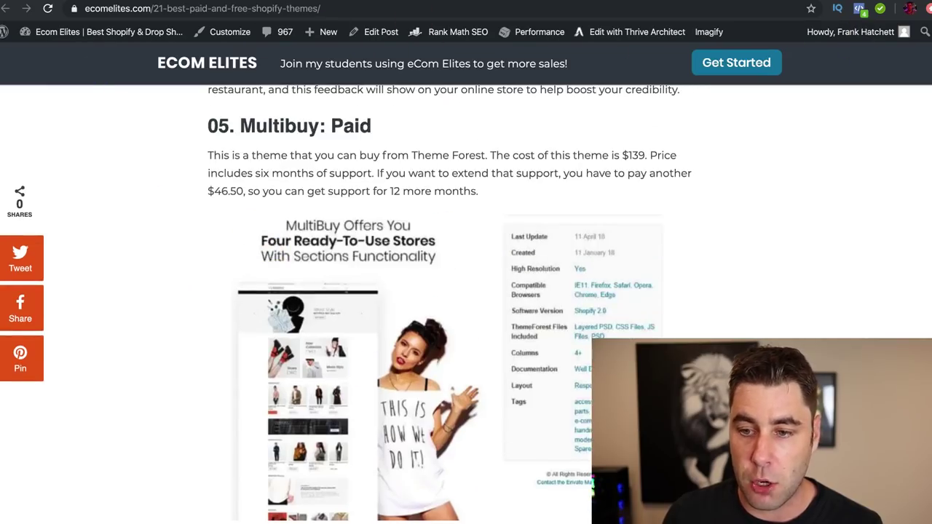
scroll(408, 201, "down", 15)
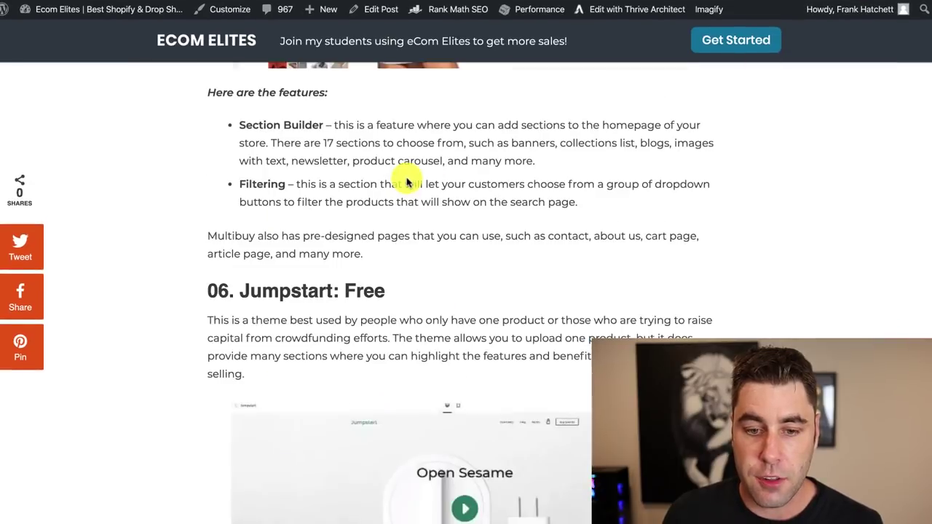
scroll(407, 178, "down", 8)
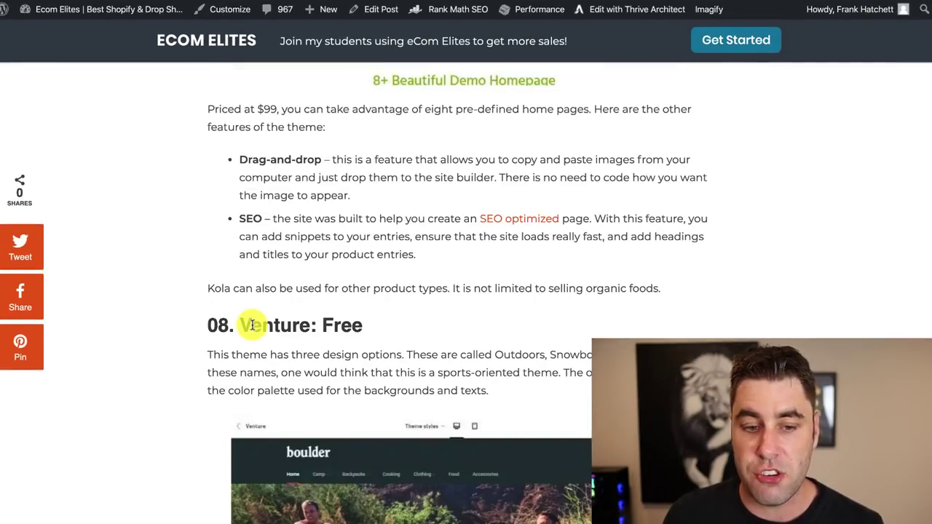
scroll(251, 325, "down", 10)
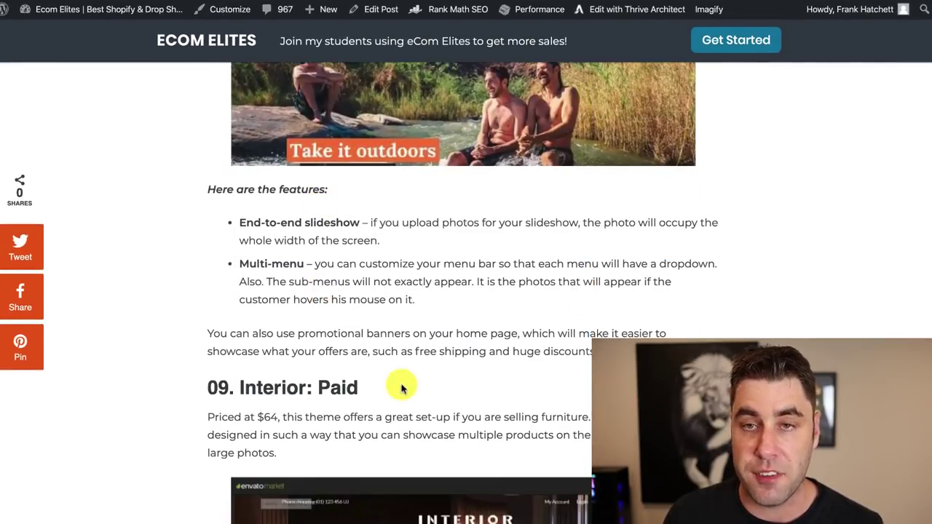
scroll(399, 373, "down", 12)
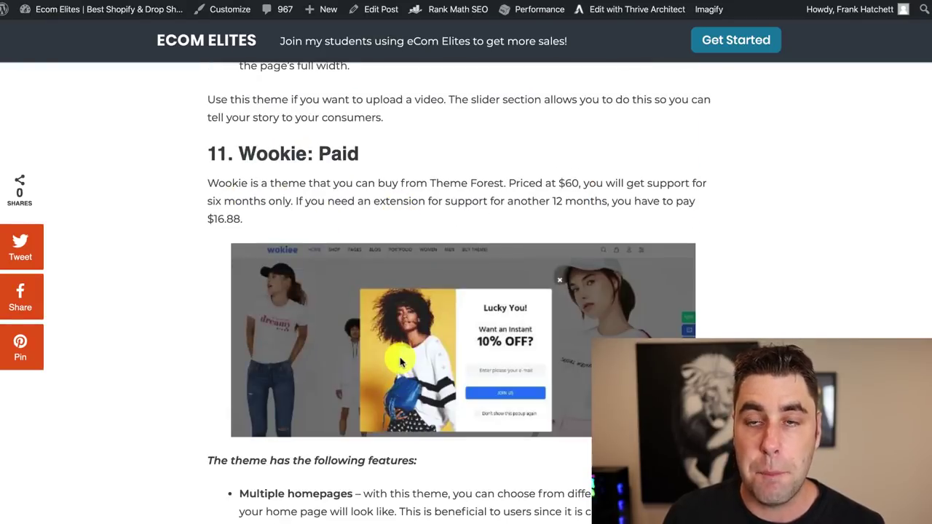
scroll(399, 361, "down", 15)
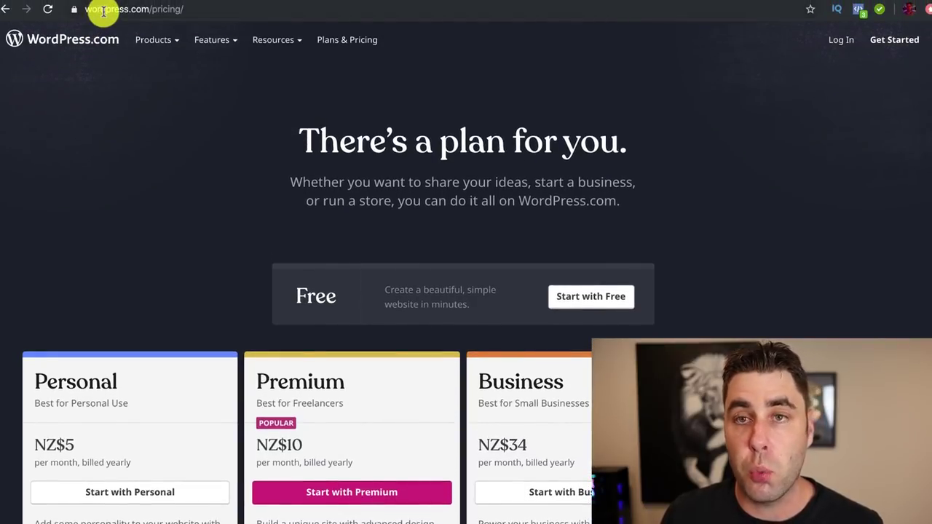
double_click(178, 8)
left_click(123, 154)
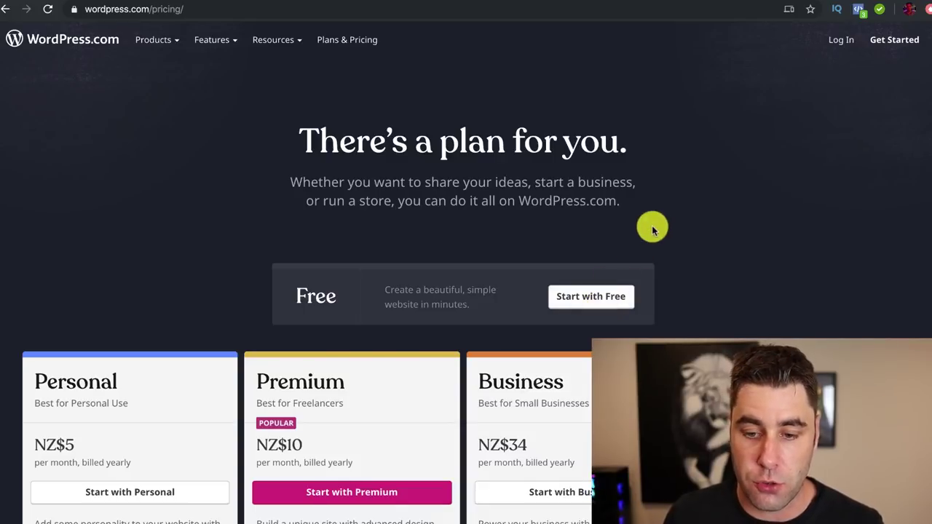
Step: Start a free WordPress.com site of type Blog with the topic Blogging, and name the blog youtubetesting123
left_click(589, 297)
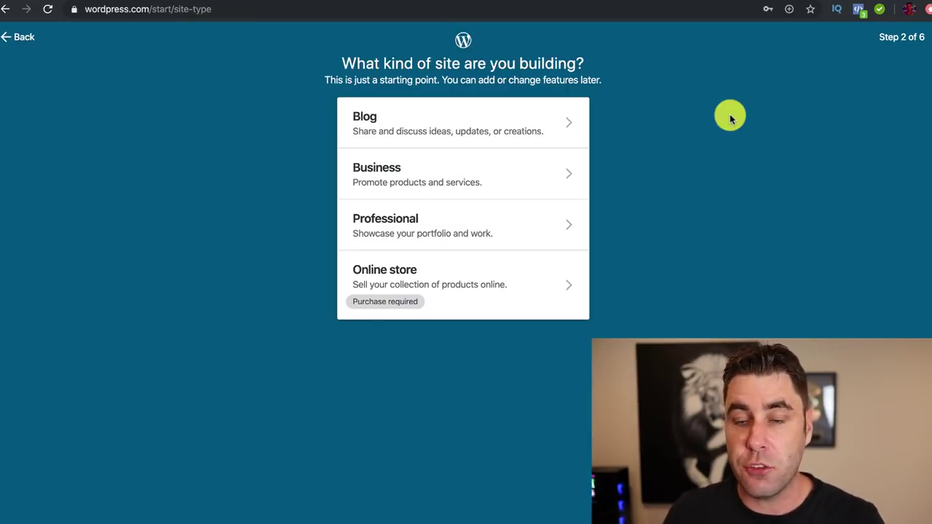
left_click(522, 122)
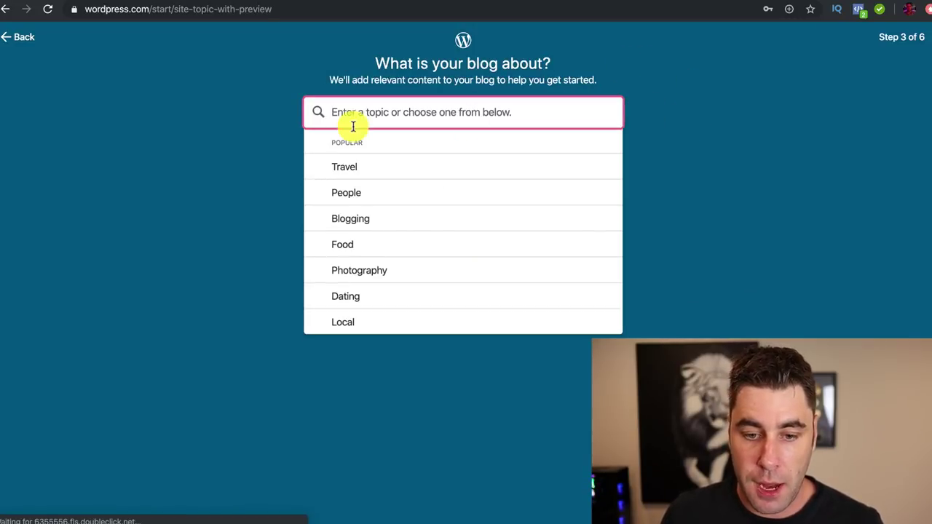
left_click(407, 220)
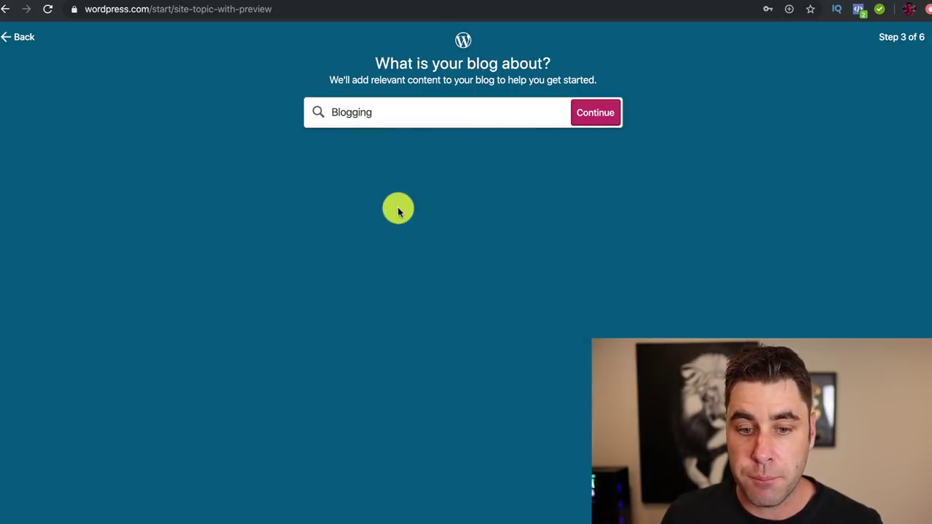
left_click(579, 112)
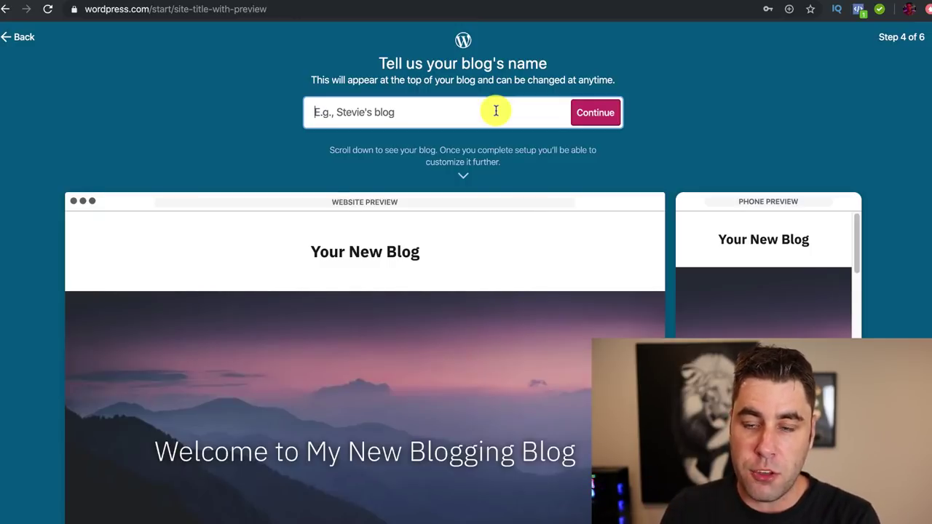
type("youtubetesting123")
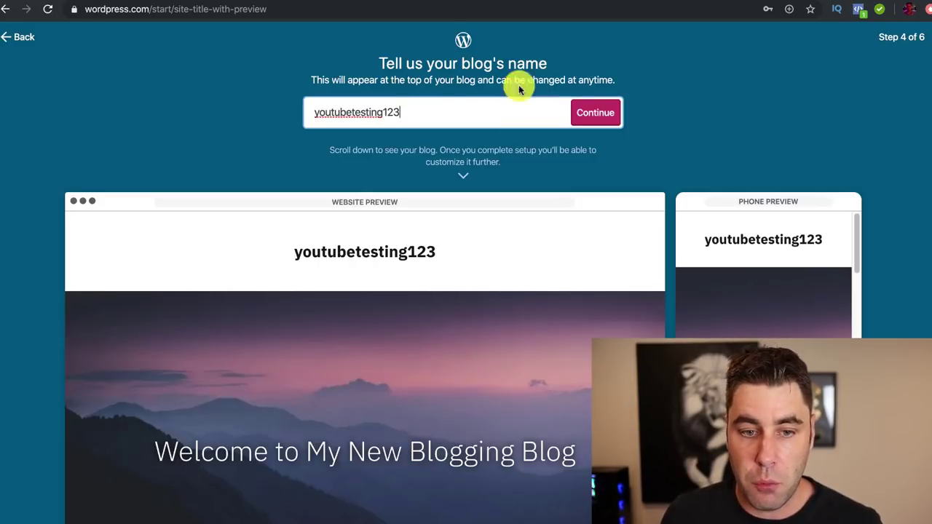
left_click(601, 114)
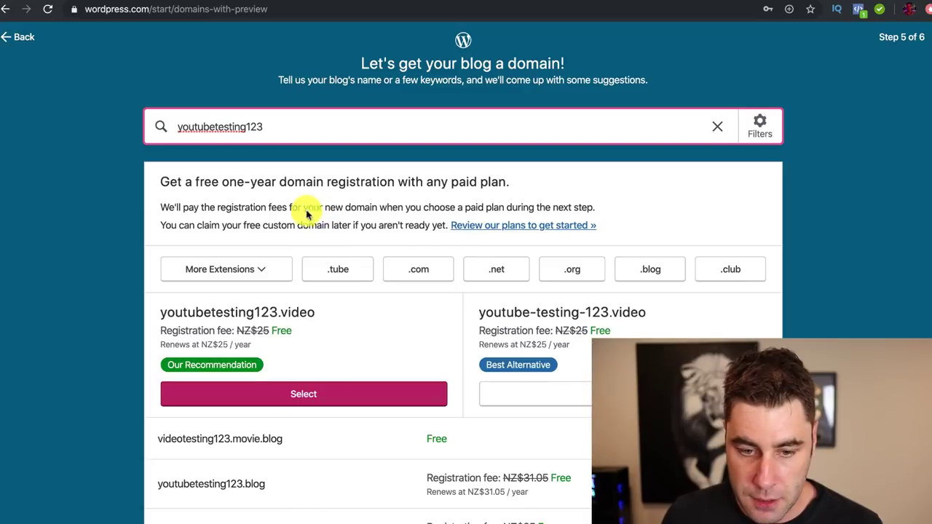
Step: Choose the free domain videotesting123.movie.blog for the blog and start with a free site instead of a paid plan
scroll(306, 213, "down", 5)
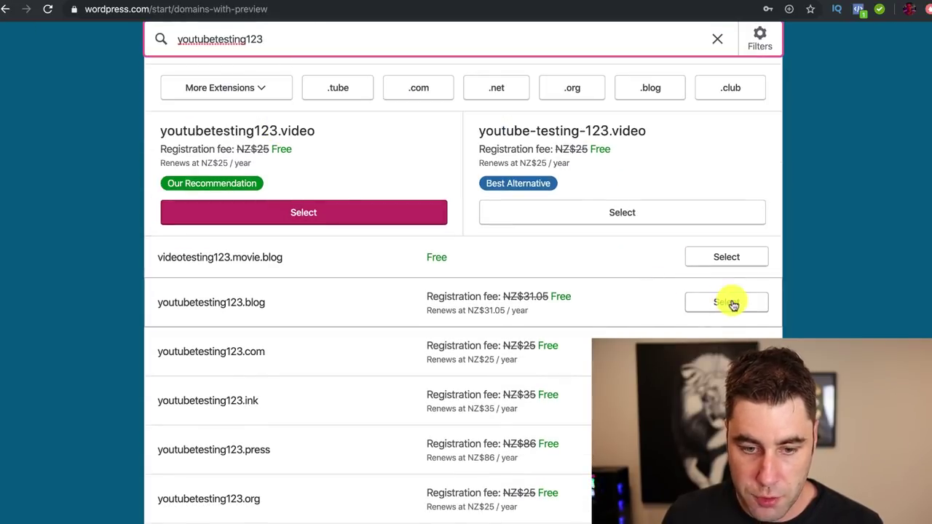
scroll(604, 269, "up", 5)
scroll(380, 348, "down", 2)
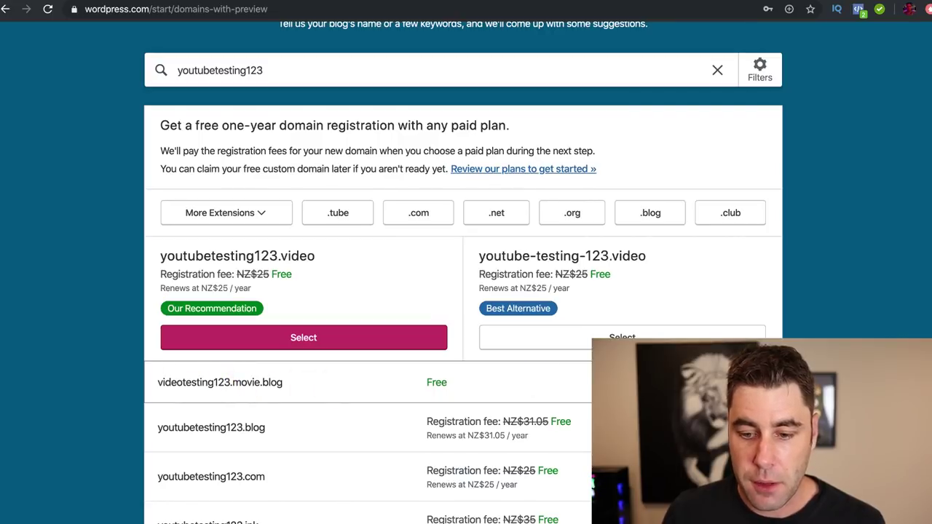
left_click(334, 386)
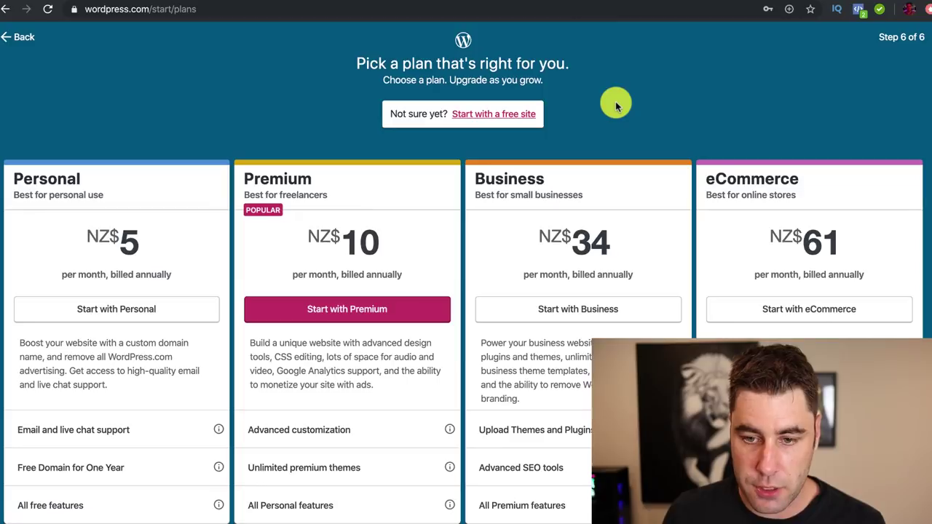
left_click(479, 114)
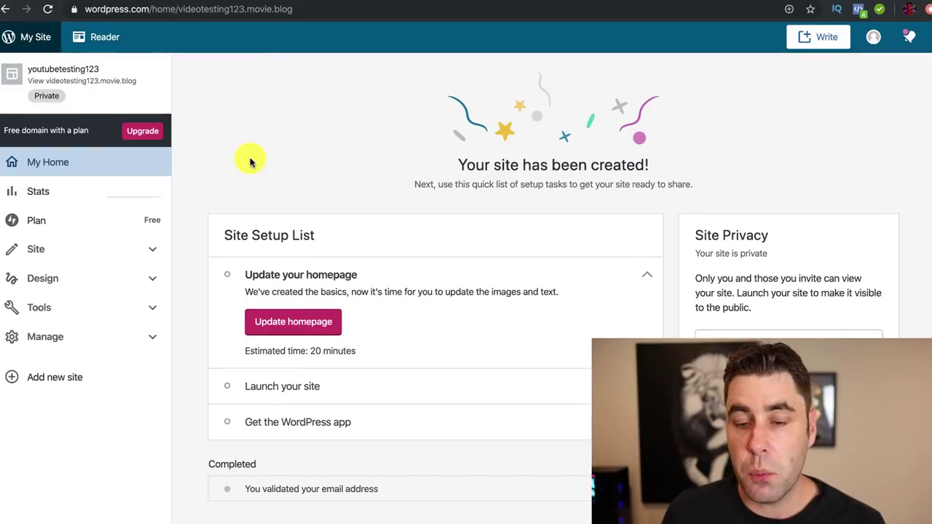
Step: Open the site's list of posts and add a new post
left_click(138, 251)
left_click(75, 300)
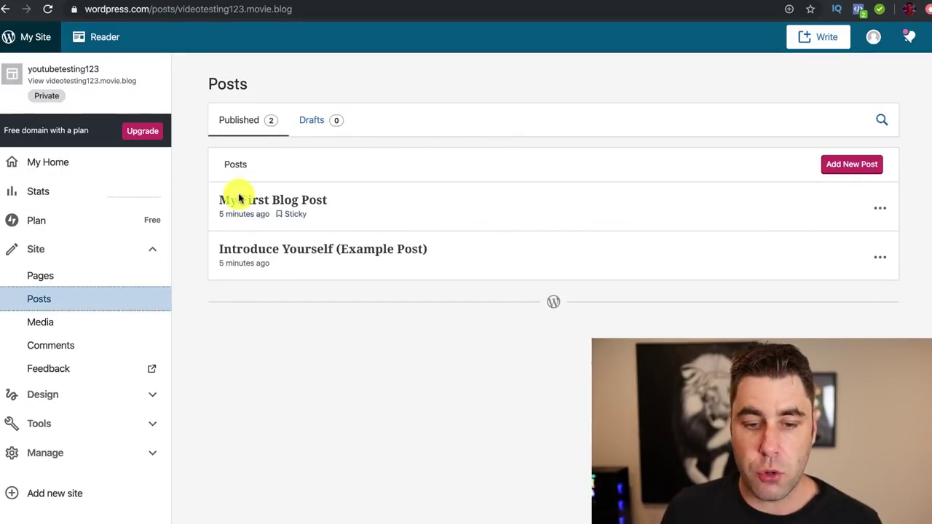
left_click(848, 166)
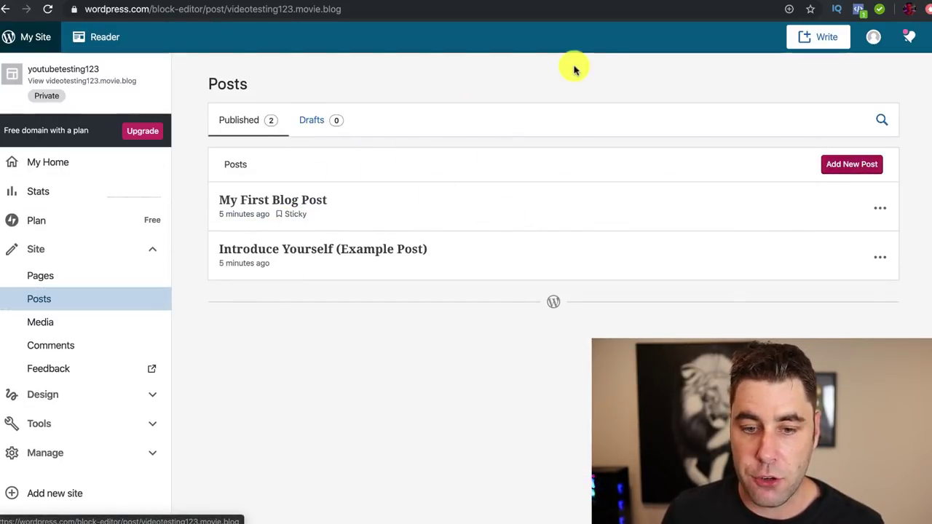
Step: Switch to the ecomelites.com article and copy its title, "21 Best Paid & Free Shopify Themes of All Time"
left_click(426, 3)
scroll(275, 203, "up", 15)
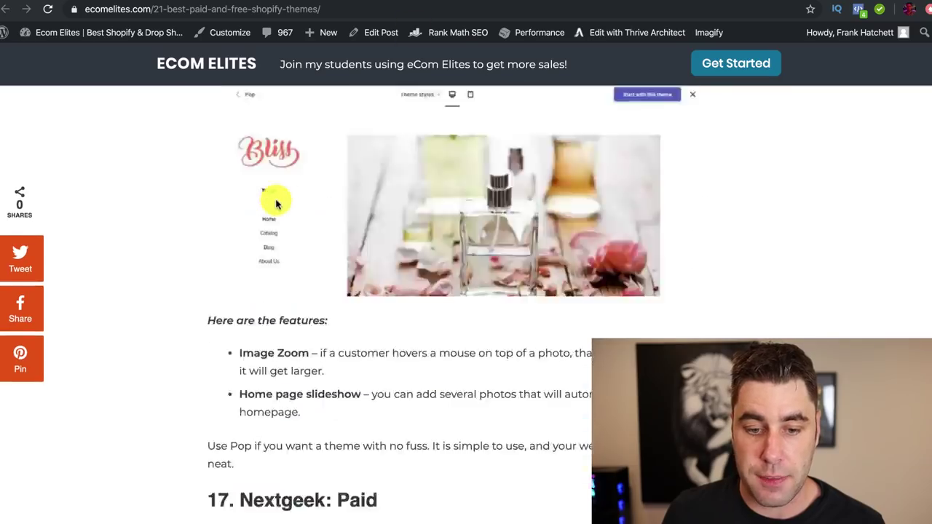
scroll(275, 203, "up", 15)
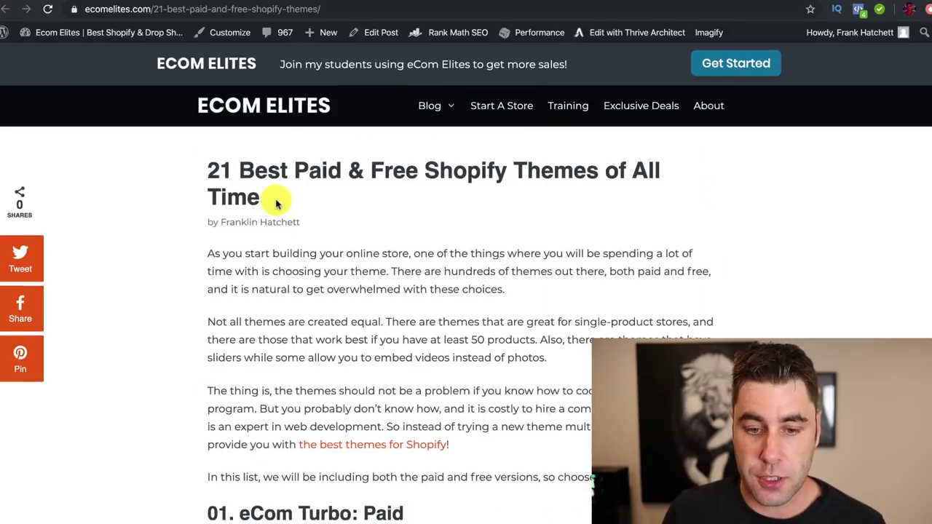
left_click_drag(288, 201, 208, 170)
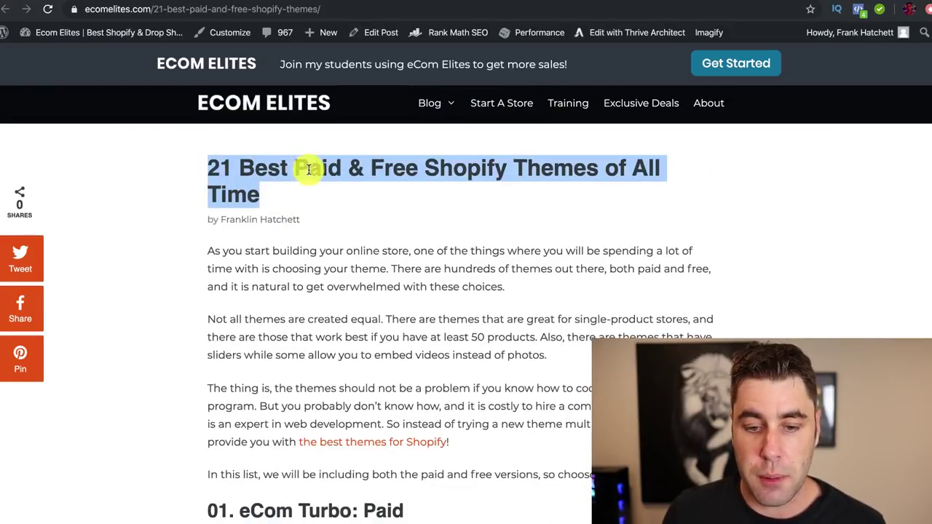
right_click(452, 163)
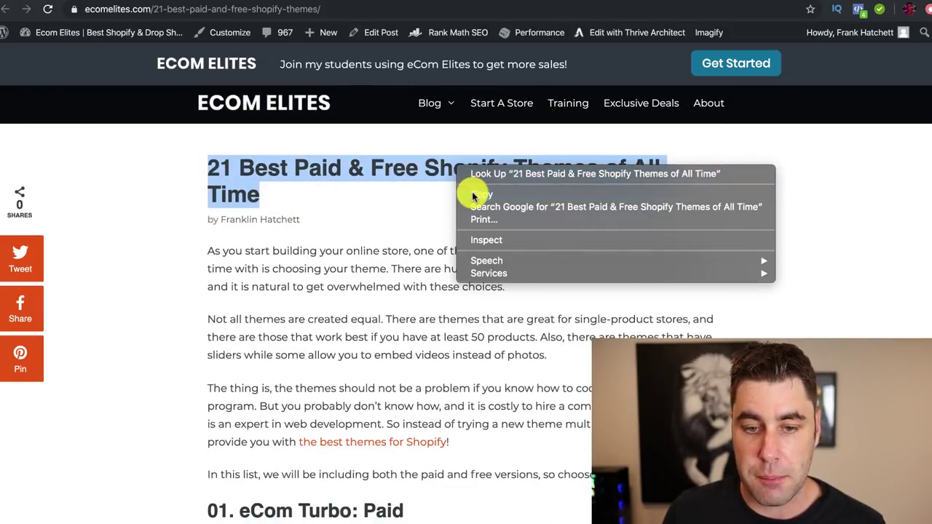
left_click(470, 193)
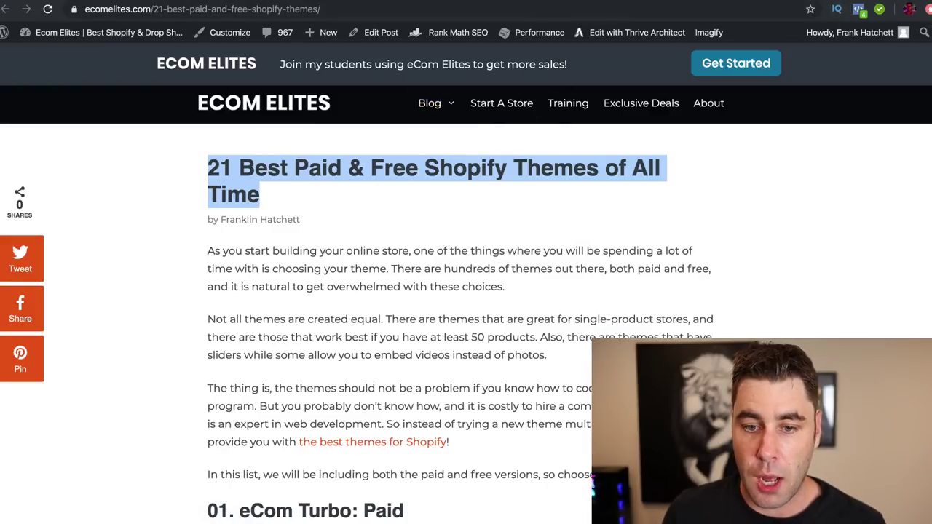
Step: Return to the WordPress block editor, dismiss the welcome guide and paste the copied heading as the new post's title
left_click(509, 2)
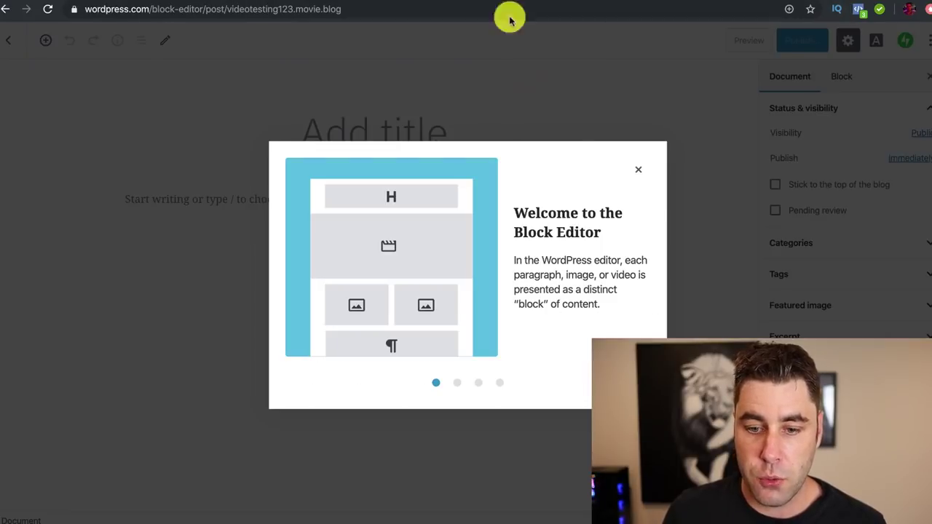
left_click(636, 166)
left_click(394, 123)
key("ctrl+v")
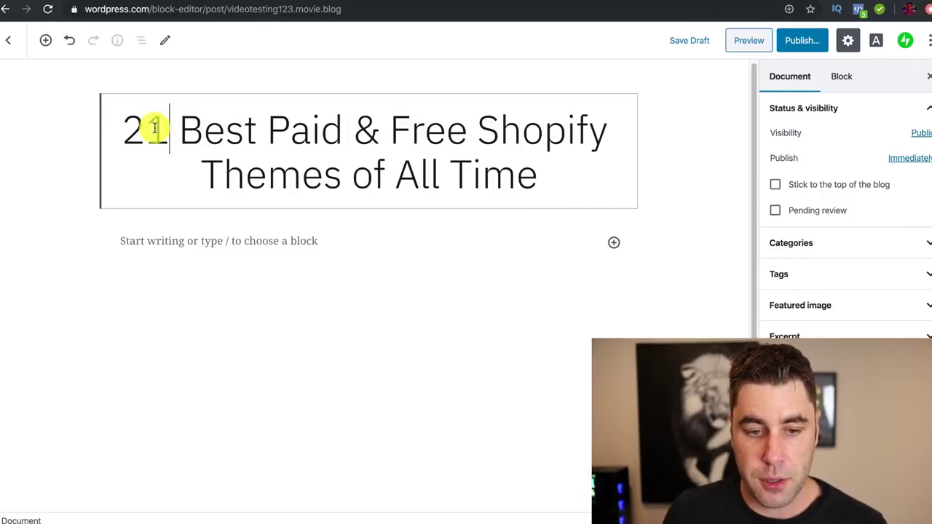
Step: Edit the post title to read "5 Best Wordpress Themes of 2020" and save the draft
left_click_drag(152, 129, 110, 124)
type("5")
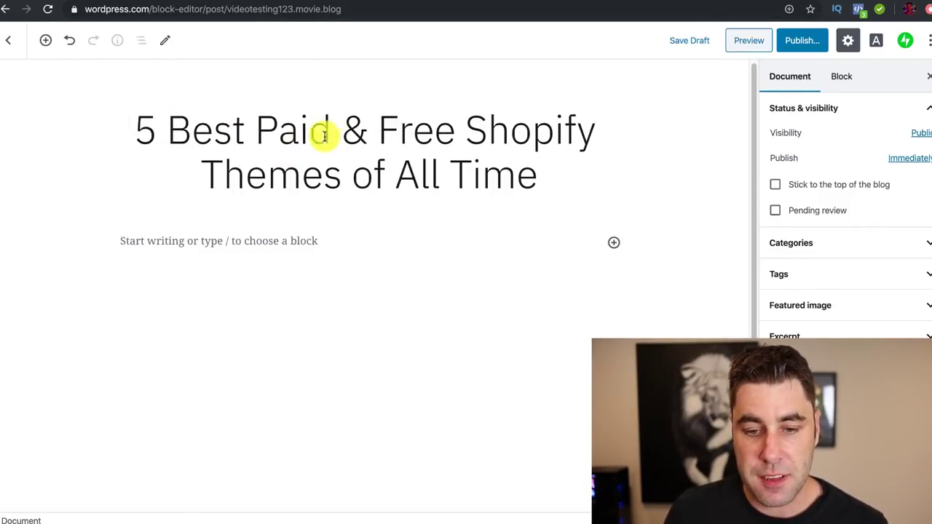
left_click_drag(595, 132, 255, 134)
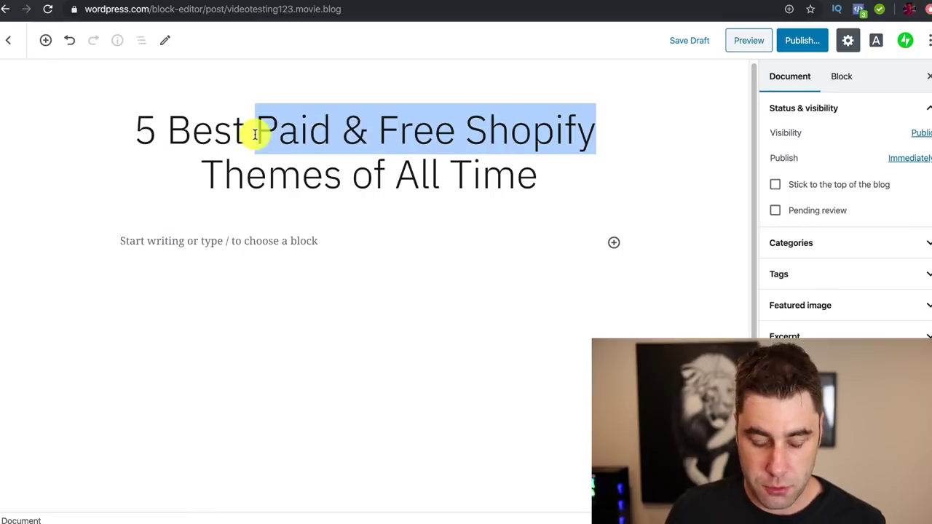
type("Wordpress")
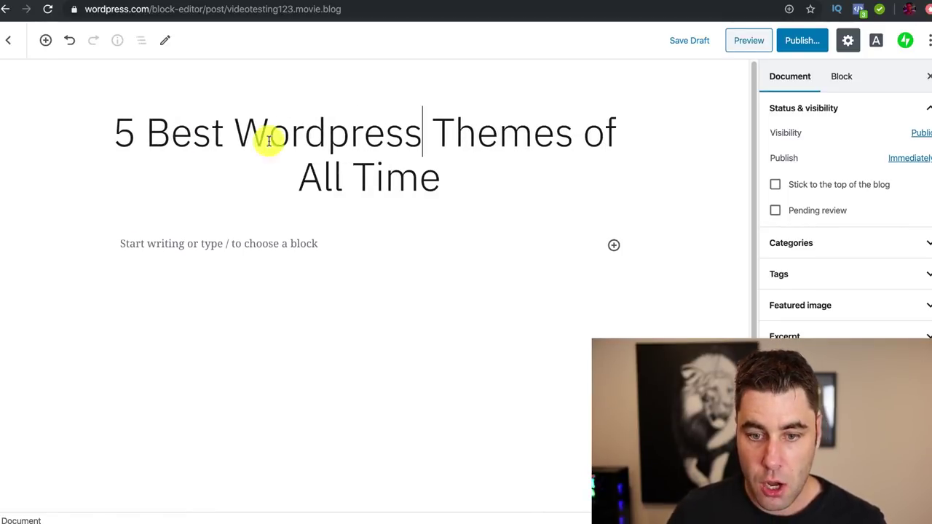
left_click_drag(453, 169, 287, 172)
key("BackSpace")
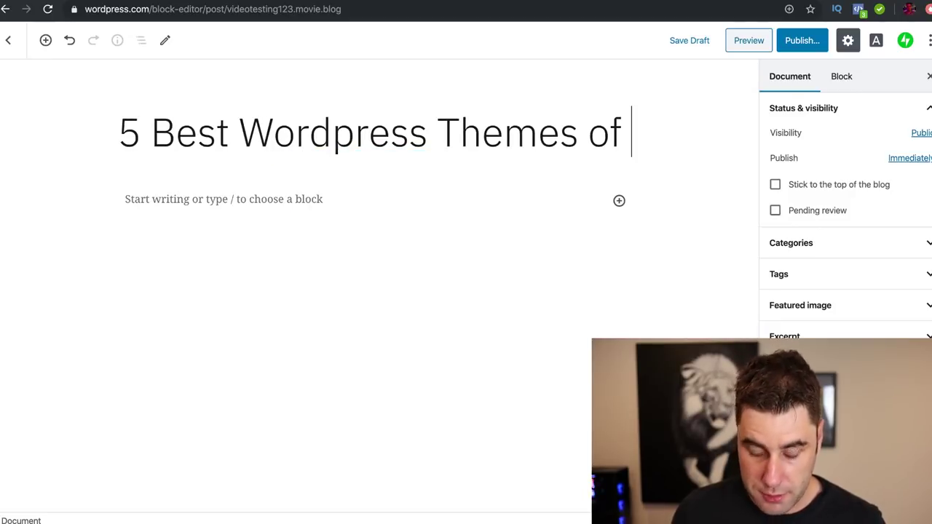
type("2020")
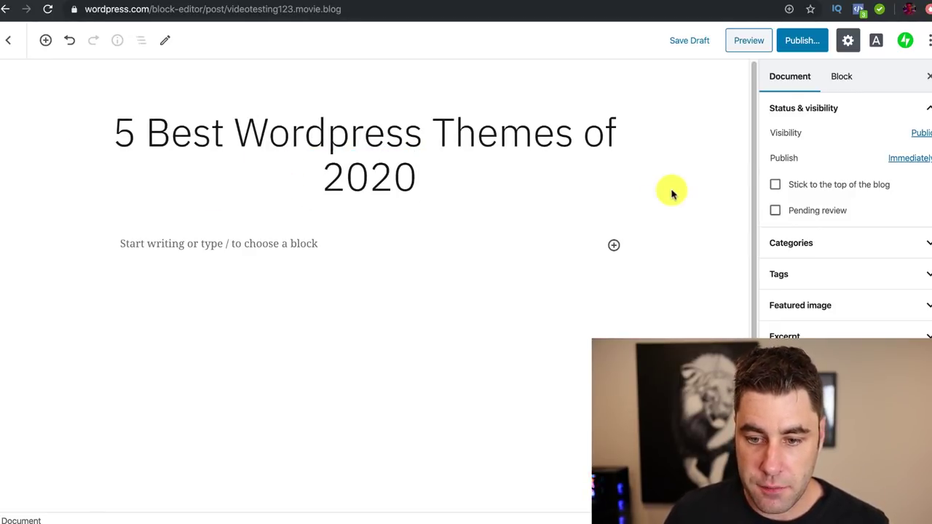
left_click(692, 41)
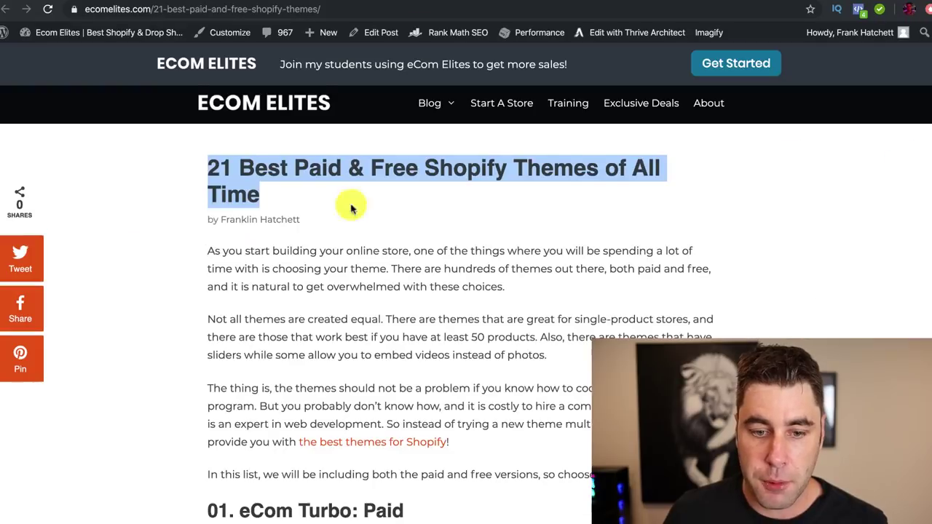
scroll(349, 204, "down", 10)
scroll(223, 241, "up", 2)
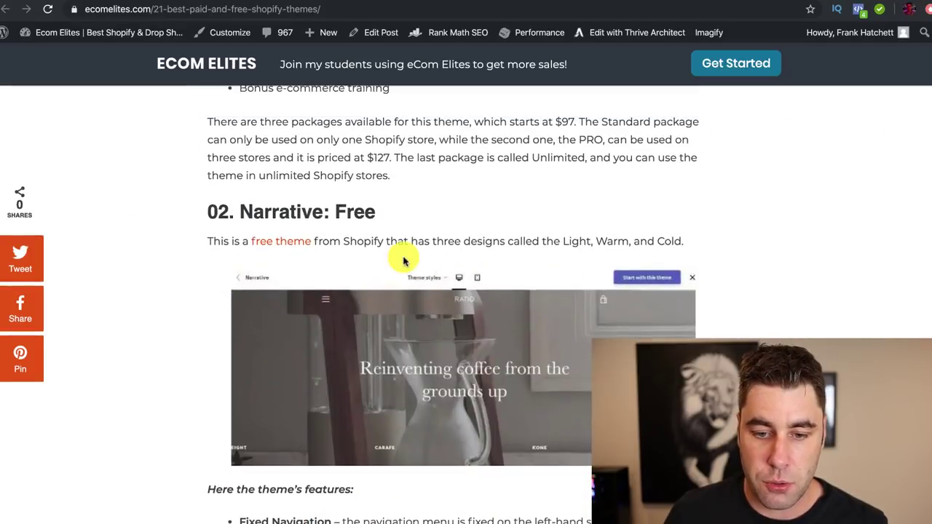
right_click(401, 316)
left_click(399, 331)
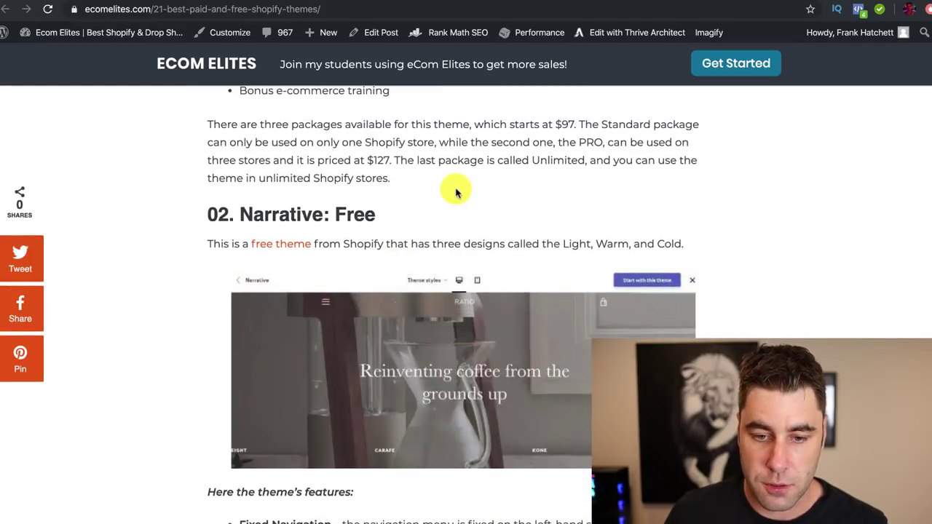
left_click(531, 145)
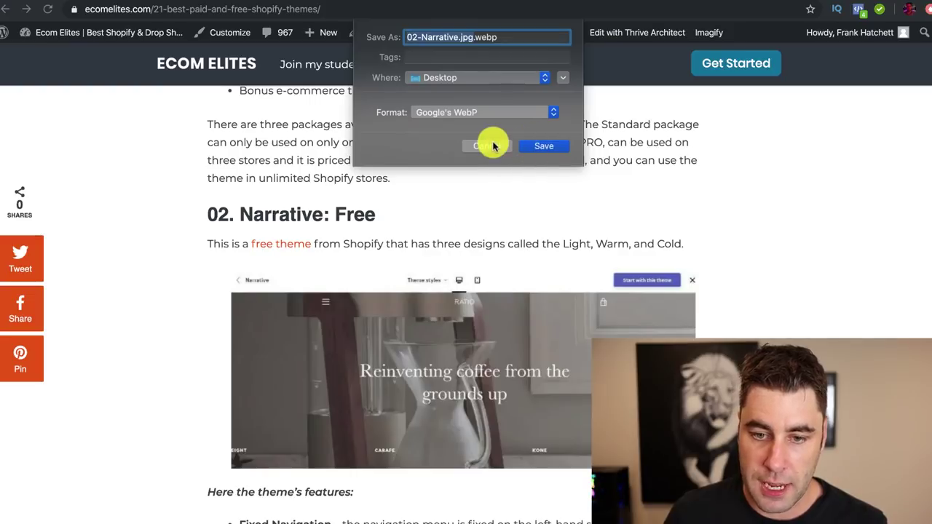
Step: Capture a screenshot of the Narrative theme image in the ecomelites.com article and save it to the Desktop
scroll(451, 217, "down", 1)
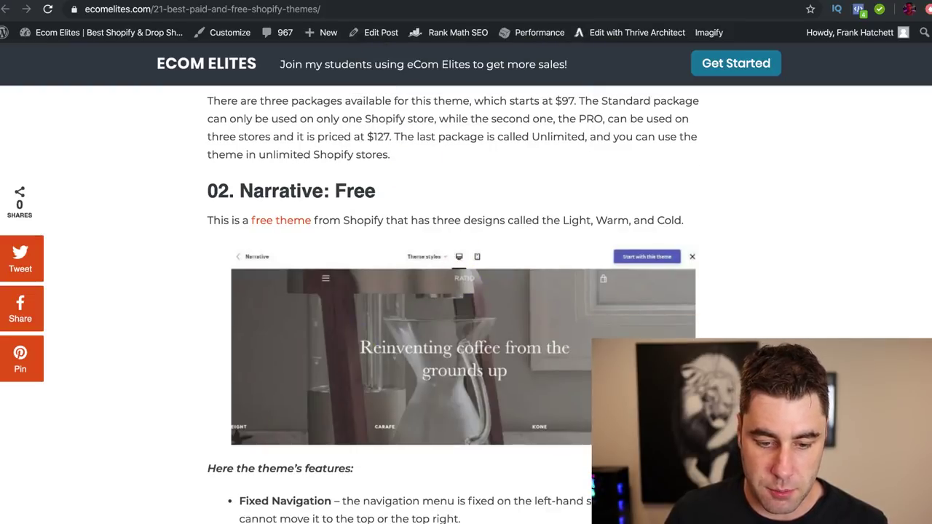
key("super+shift+9")
left_click_drag(231, 245, 694, 445)
key("super+s")
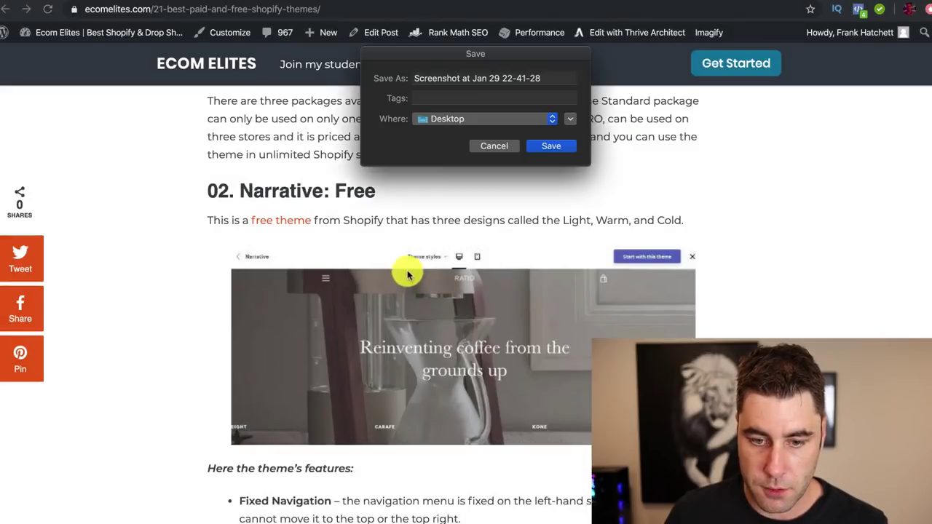
left_click(549, 146)
Step: Copy the article's whole "02. Narrative: Free" section and paste it into the body of the WordPress draft post
left_click_drag(222, 186, 466, 475)
scroll(437, 256, "down", 5)
right_click(401, 440)
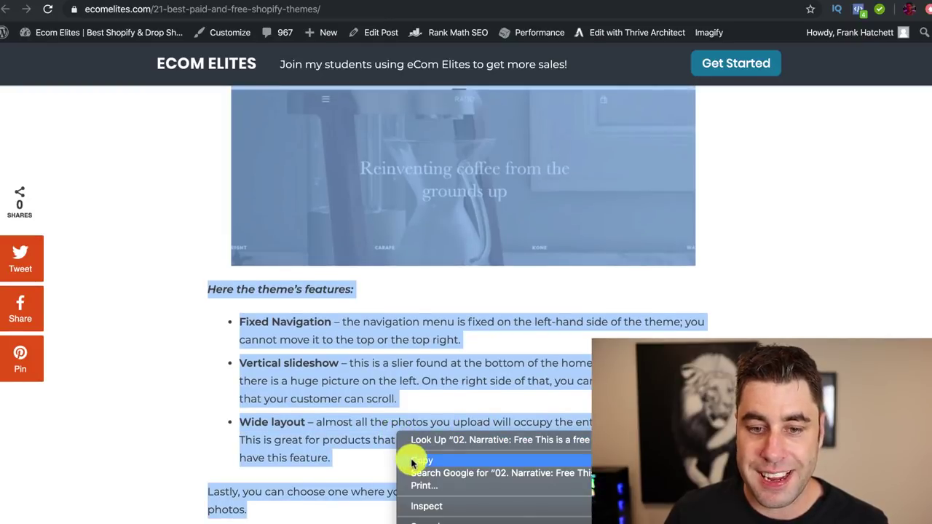
left_click(418, 460)
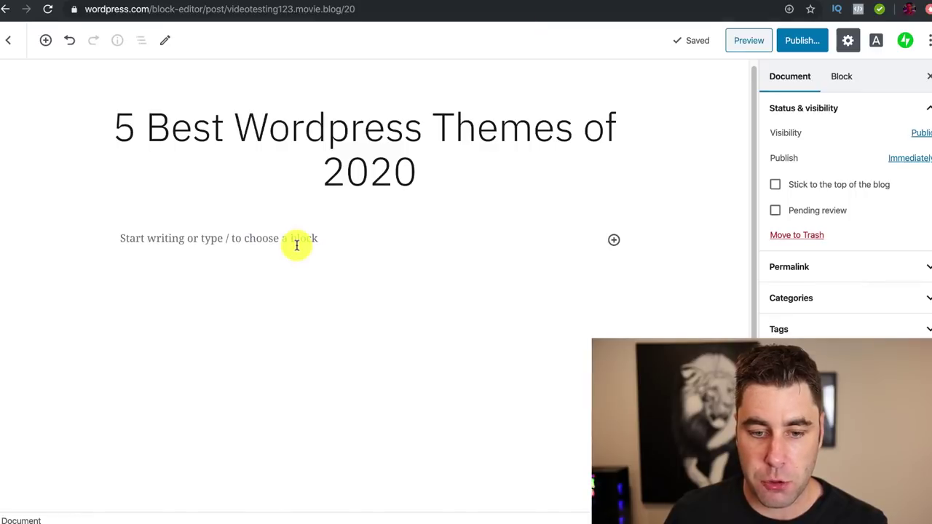
left_click(305, 236)
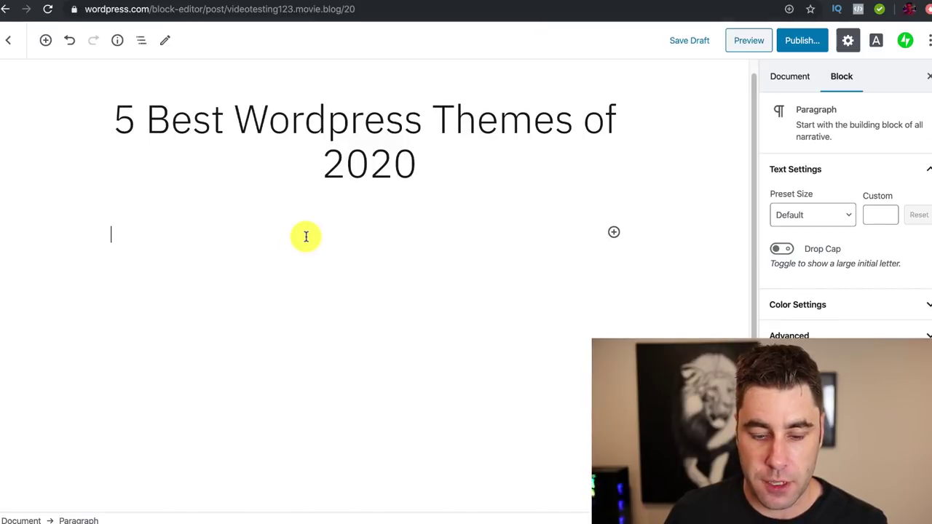
key("ctrl+v")
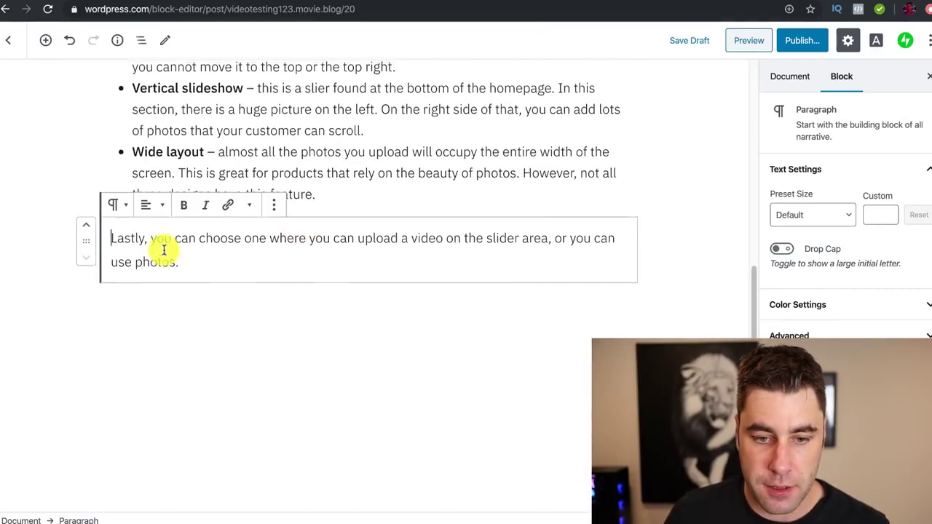
scroll(164, 249, "up", 5)
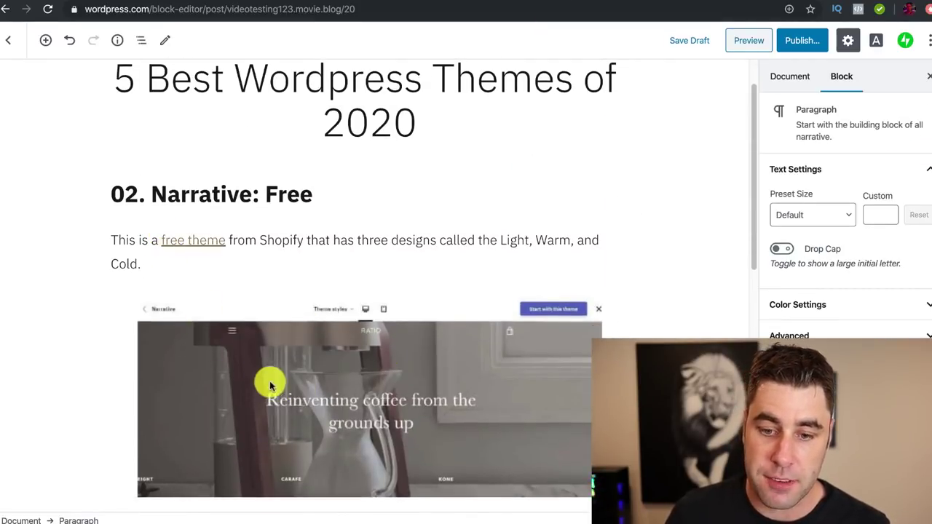
Step: Replace the linked words "free theme" in the Narrative intro sentence with plain "theme" and save the draft
left_click_drag(225, 240, 155, 240)
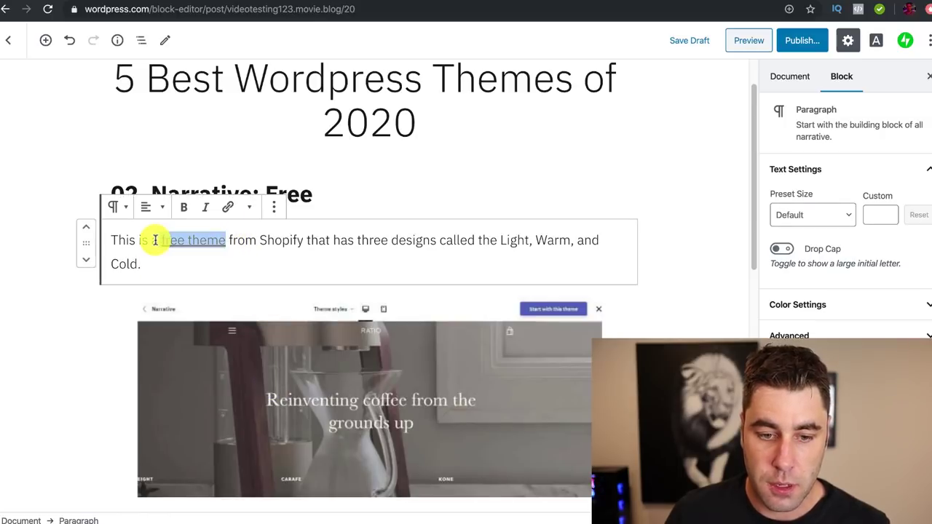
key("BackSpace")
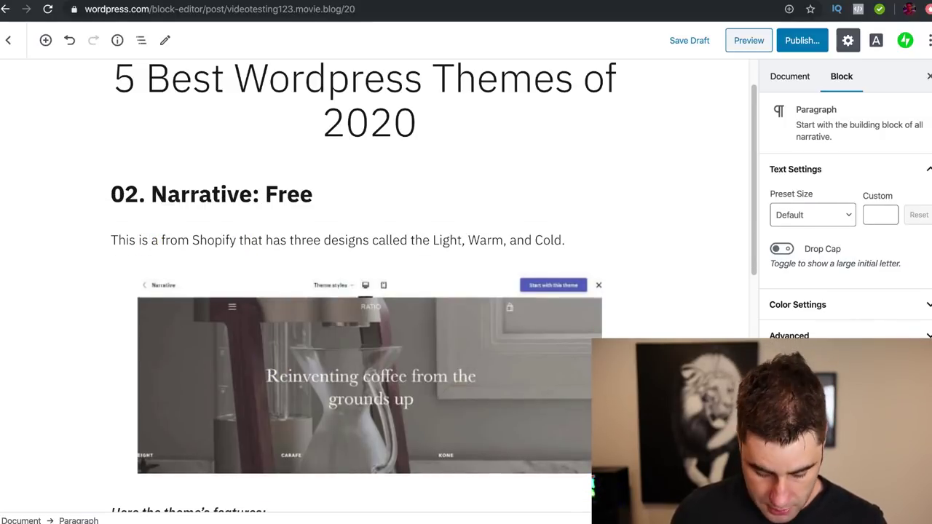
type("theme")
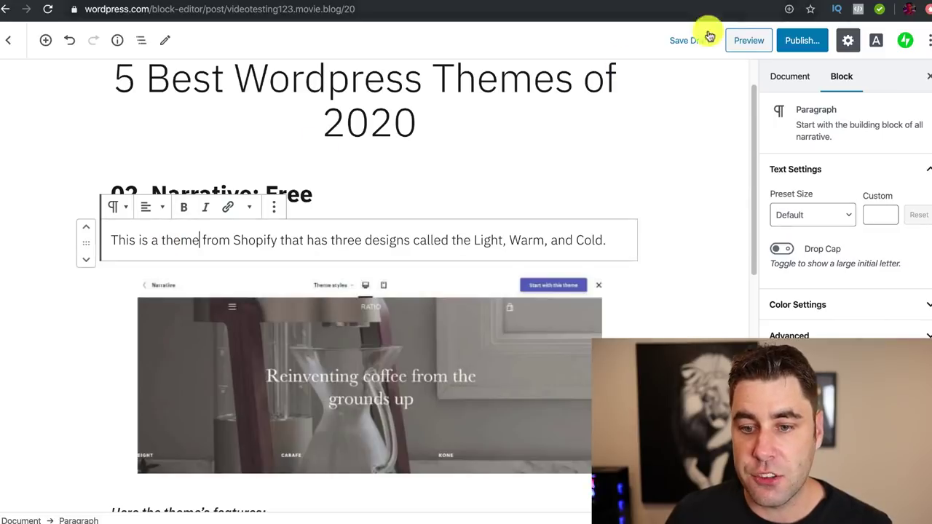
left_click(708, 38)
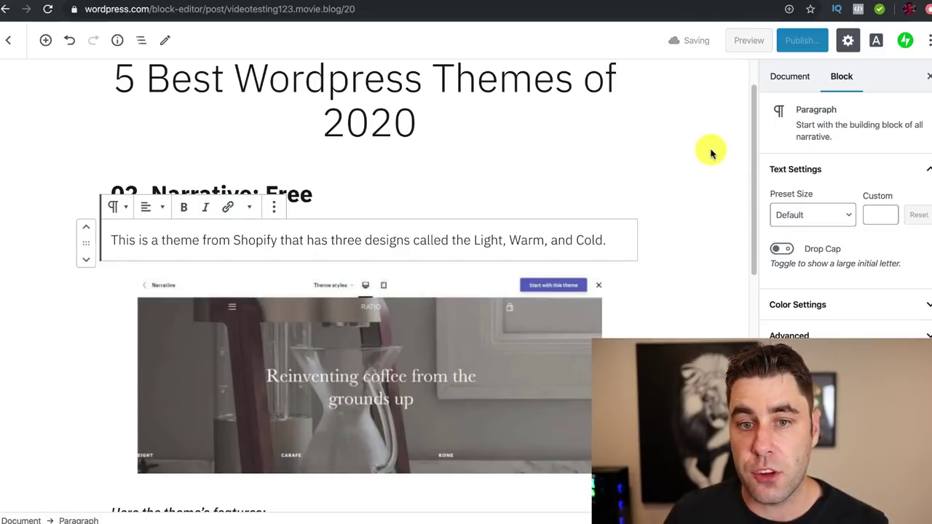
Step: Preview the draft post, read through the Narrative section on the page, and return to the block editor
left_click(749, 40)
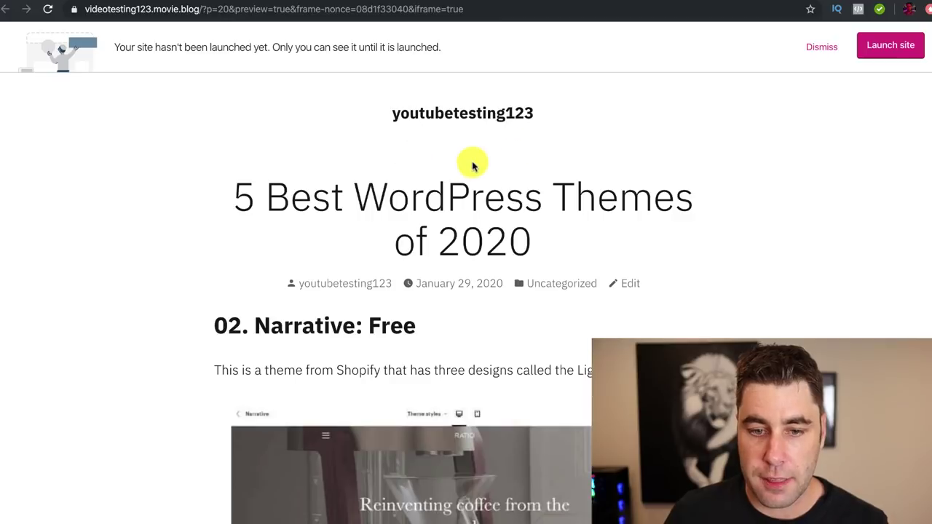
scroll(443, 250, "down", 5)
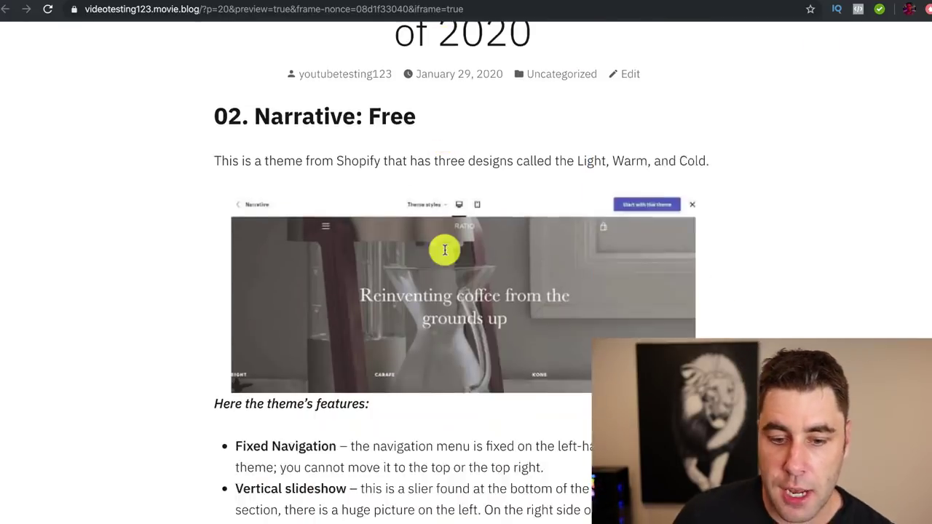
scroll(443, 250, "down", 3)
scroll(444, 252, "up", 2)
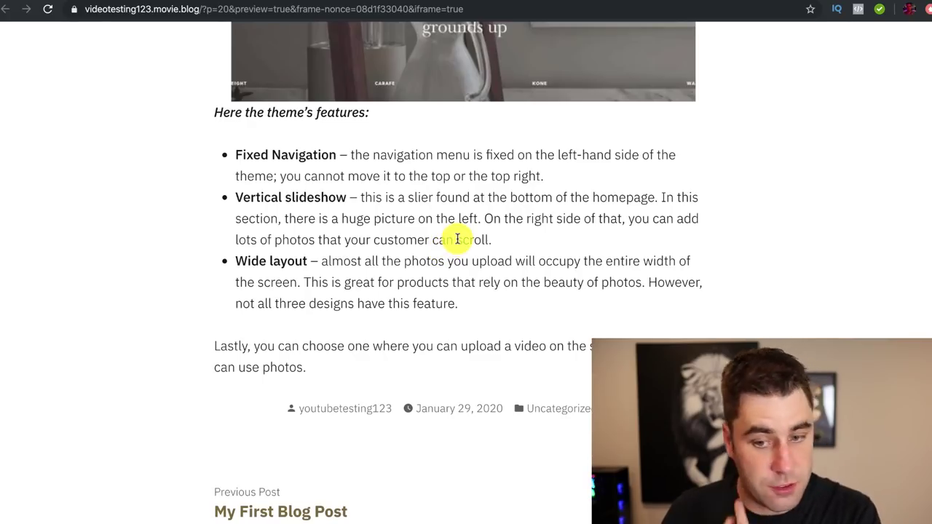
scroll(557, 145, "up", 4)
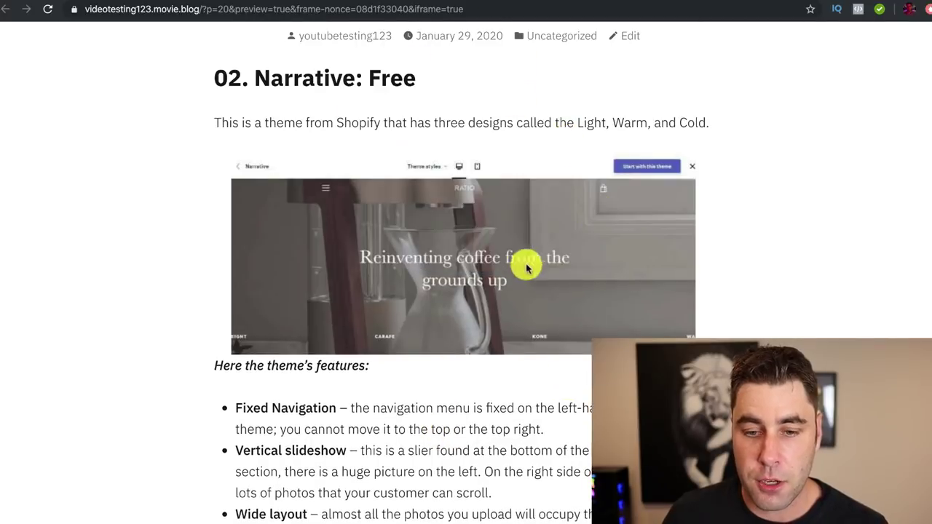
scroll(538, 291, "up", 3)
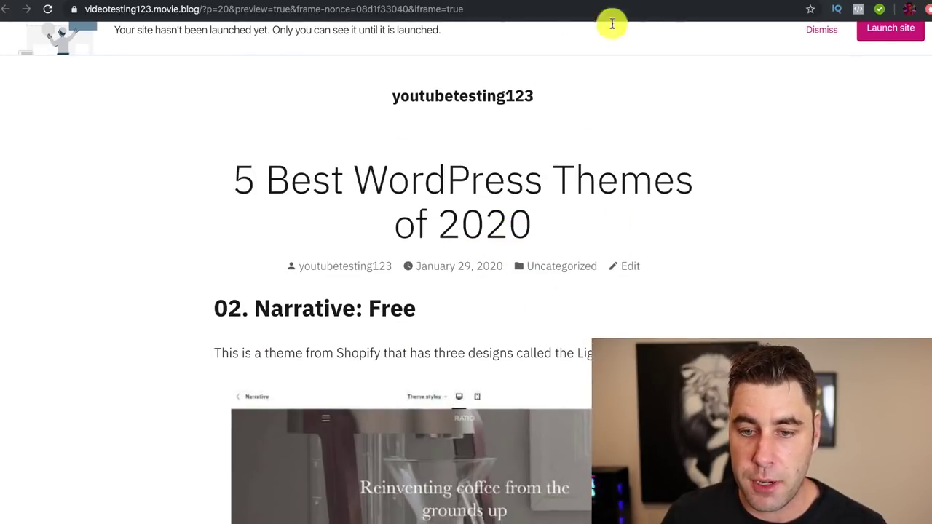
left_click(518, 2)
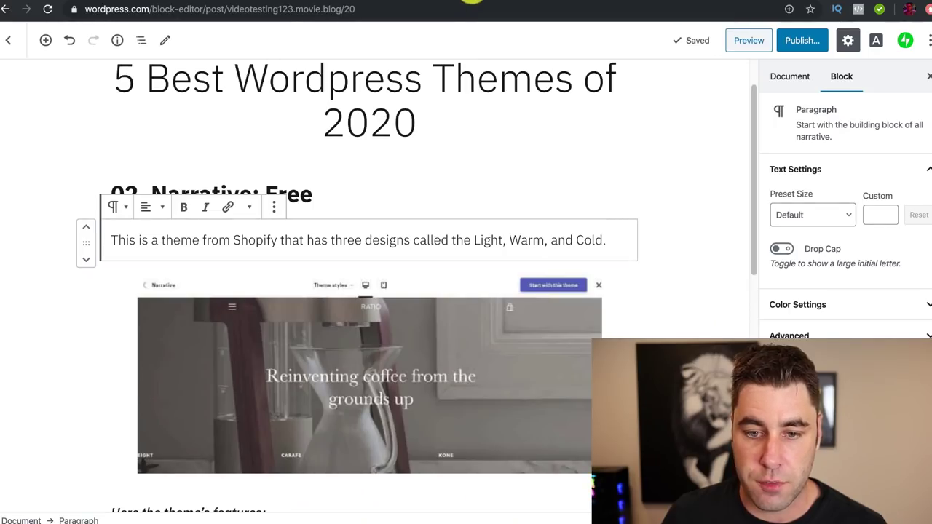
Step: Leave the editor for the site's posts list and reopen the themes article from the drafts for editing
left_click(10, 42)
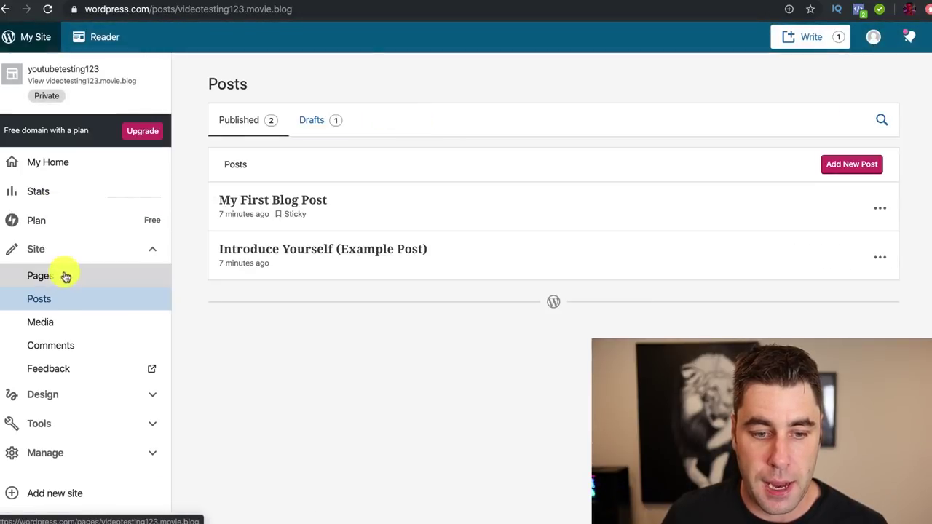
left_click(67, 396)
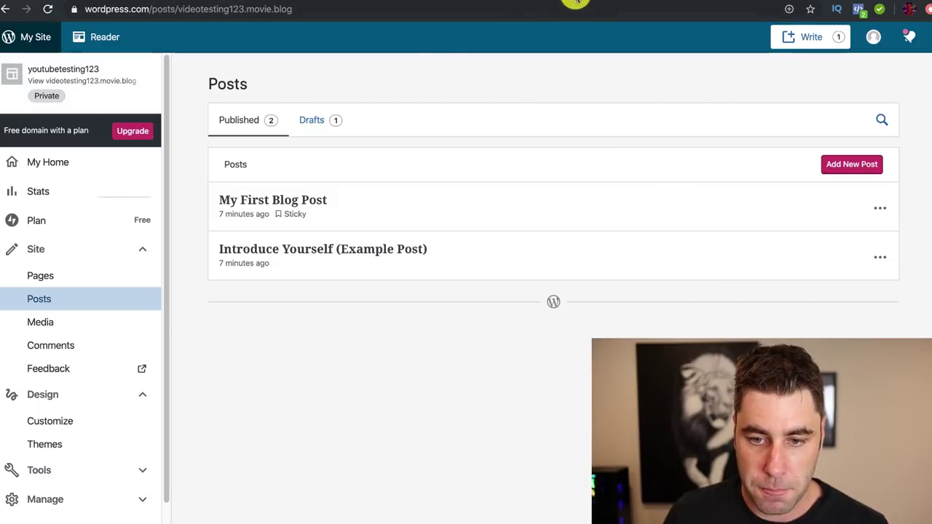
left_click(307, 123)
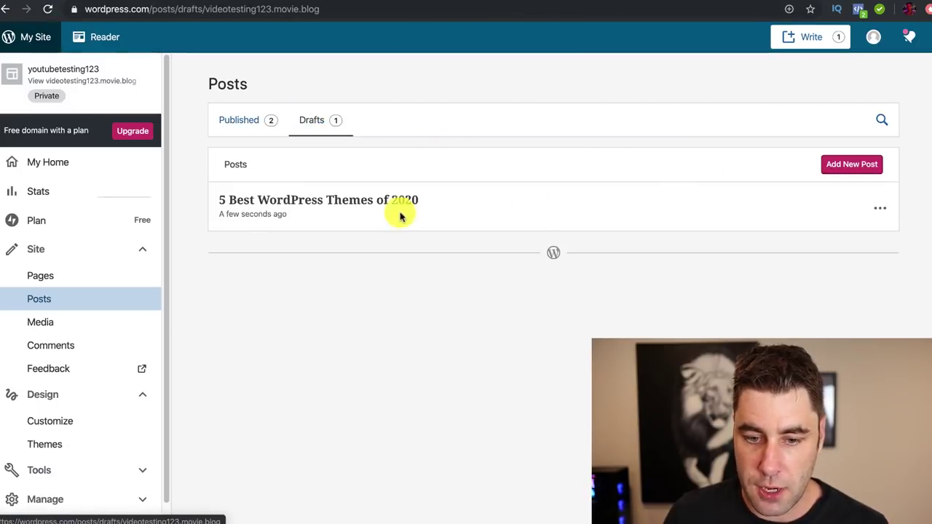
left_click(877, 211)
left_click(830, 239)
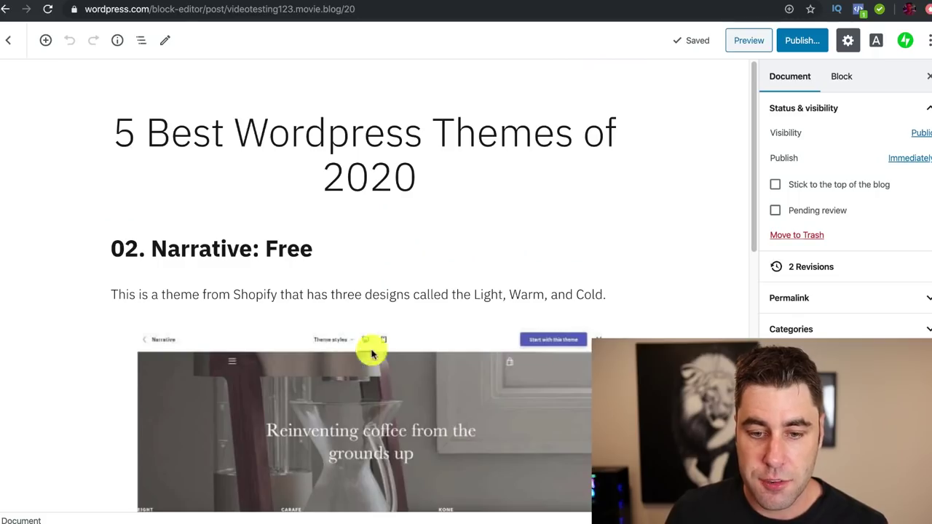
Step: Add a closing paragraph below the Narrative section reading "Are you interested in this theme? get more information here!"
scroll(372, 355, "down", 6)
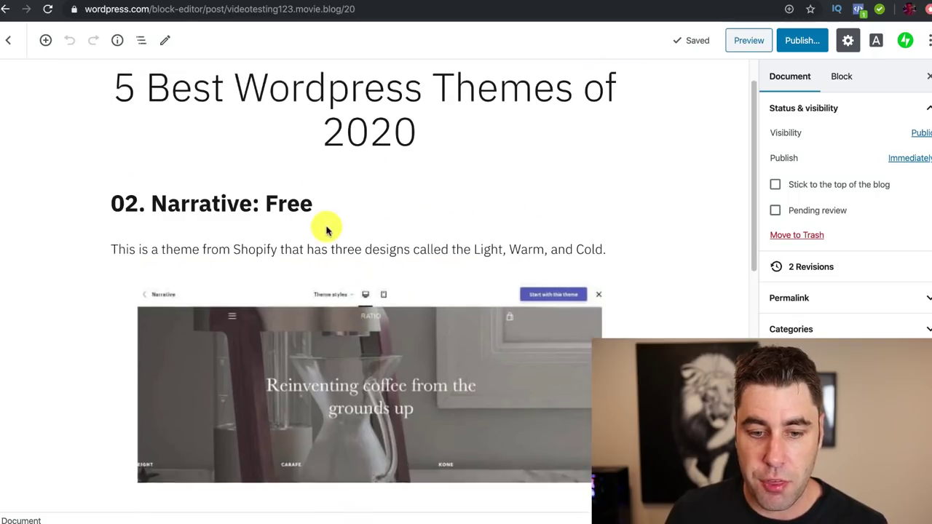
left_click(196, 351)
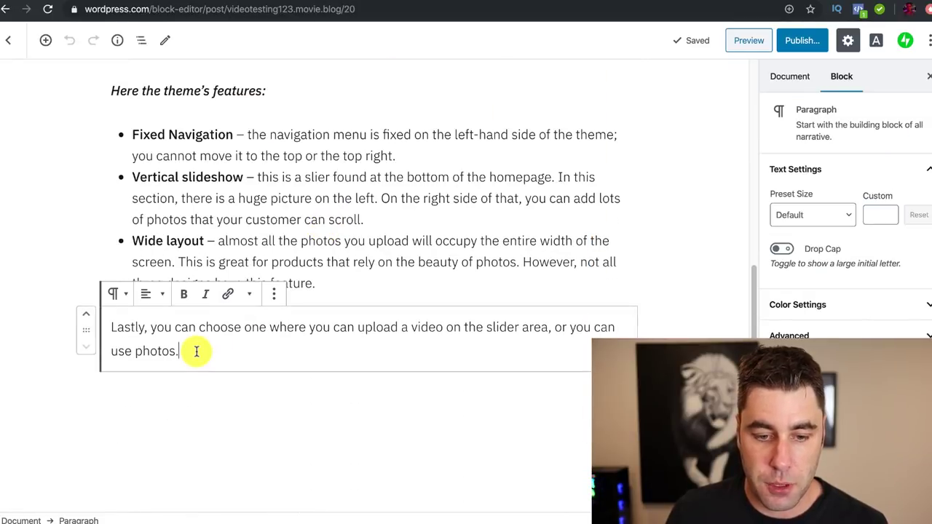
key("Return")
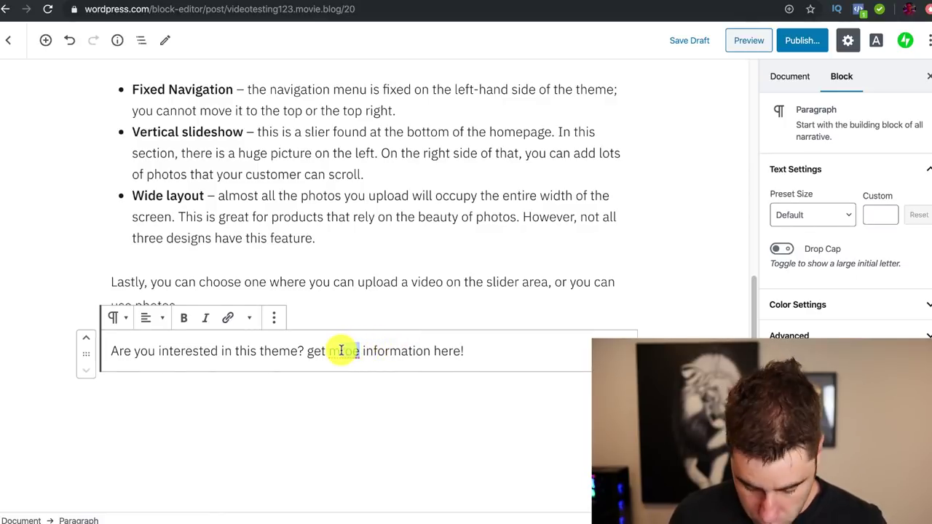
type("more")
scroll(364, 254, "up", 15)
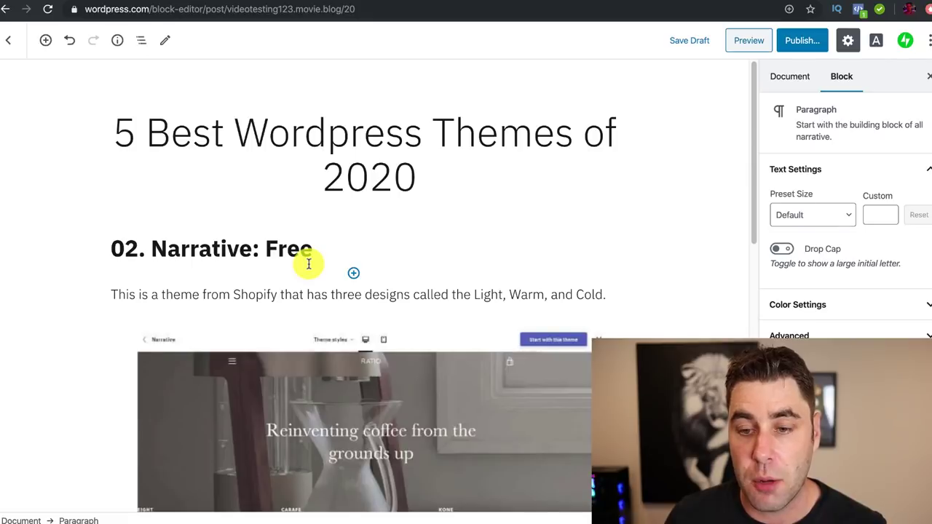
scroll(308, 263, "down", 15)
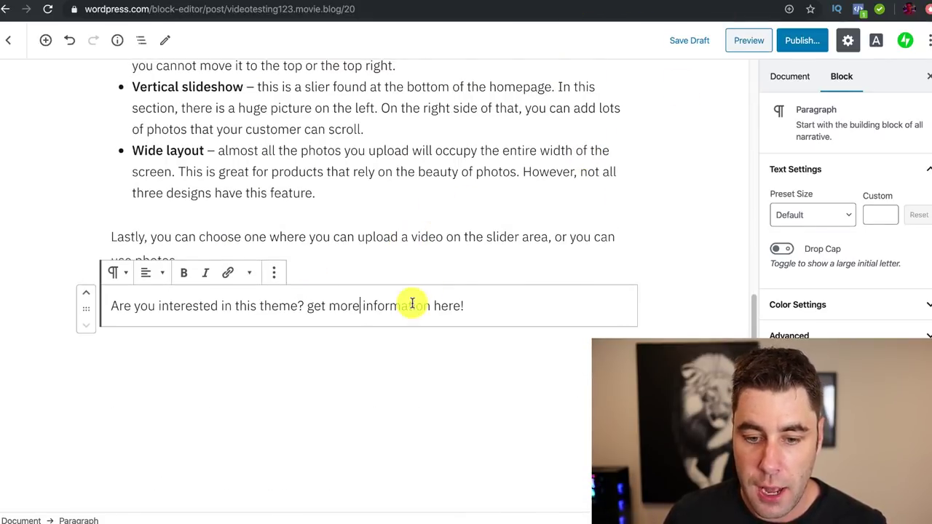
left_click_drag(464, 305, 311, 306)
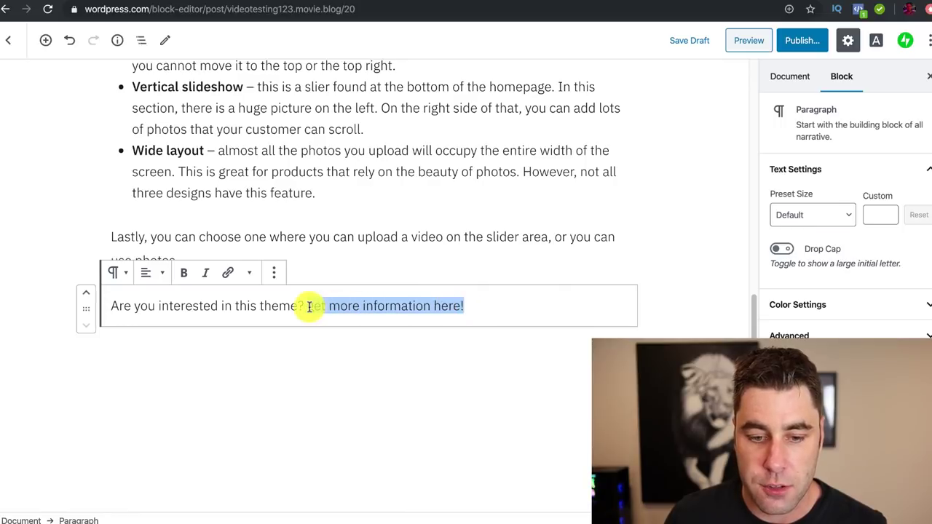
left_click(232, 276)
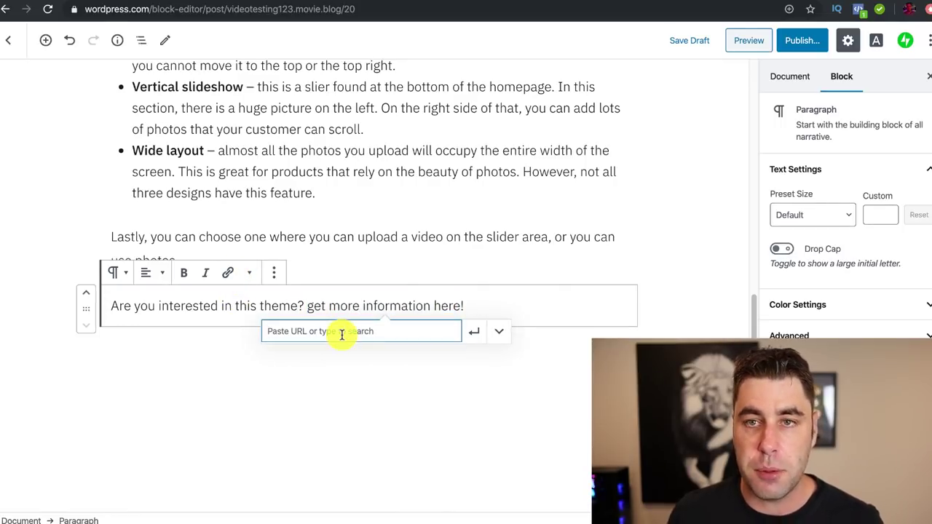
key("Return")
type("ht")
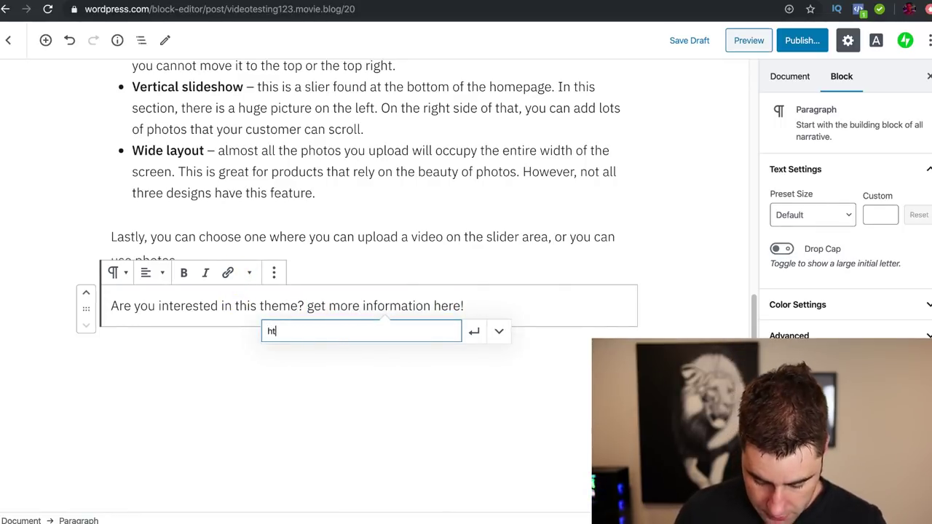
type("tps:")
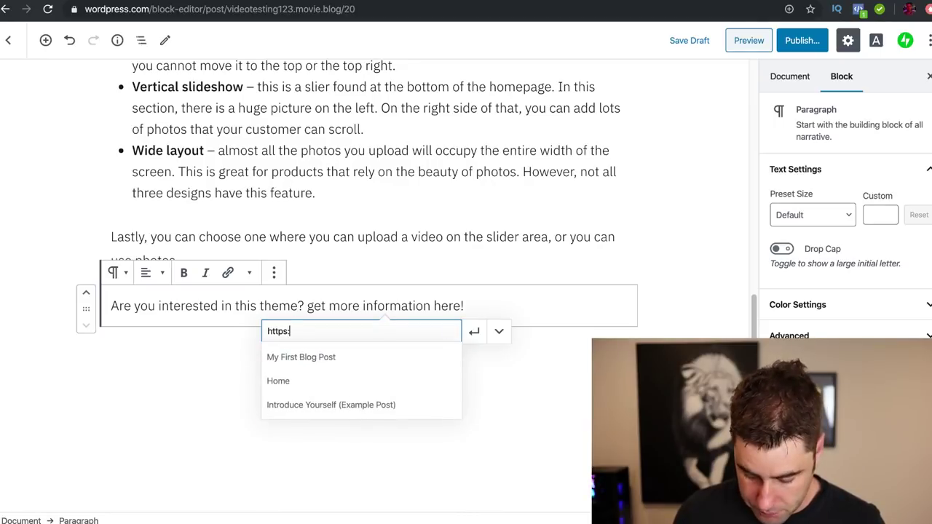
type("//on")
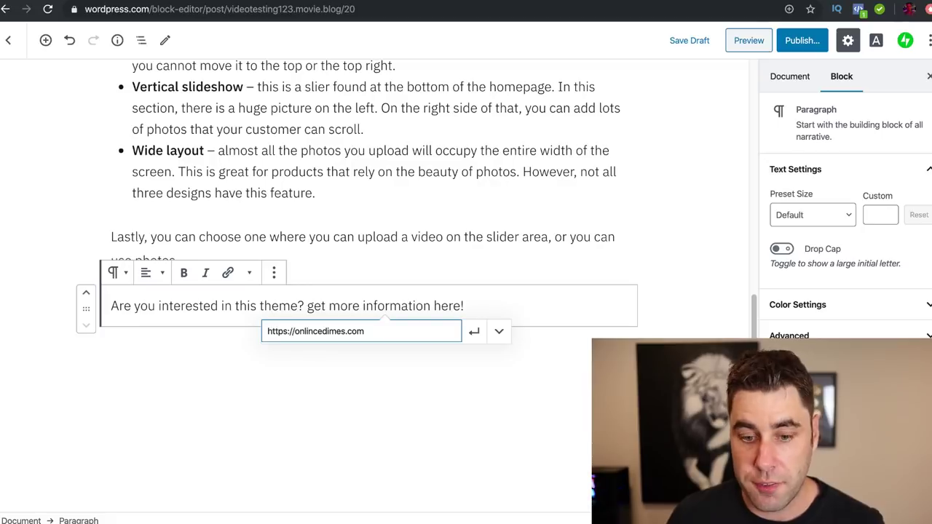
type("lincedimes.com")
key("Return")
left_click(410, 260)
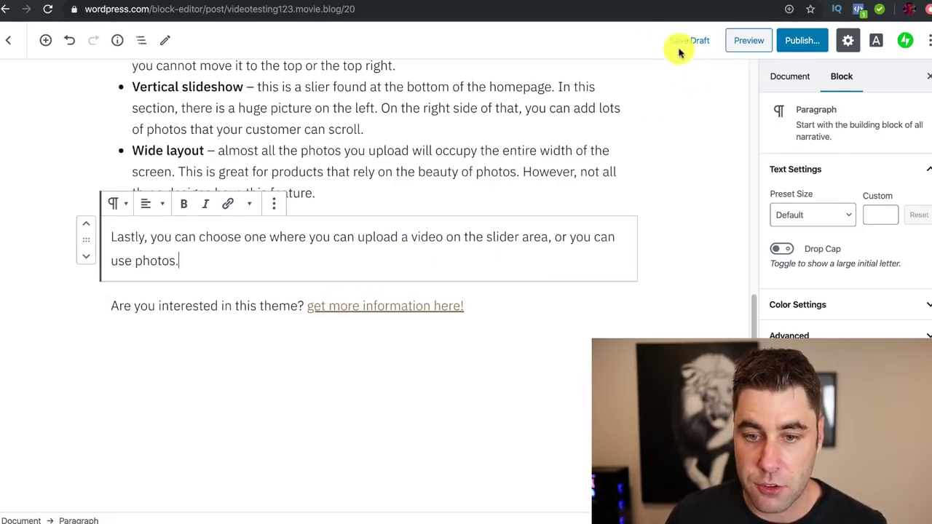
Step: Switch to the isitwp.com theme list and examine the "Get Started" links closing the Patch, EightyDays and TheFour entries
key("ctrl+Tab")
scroll(287, 323, "down", 8)
scroll(291, 318, "up", 2)
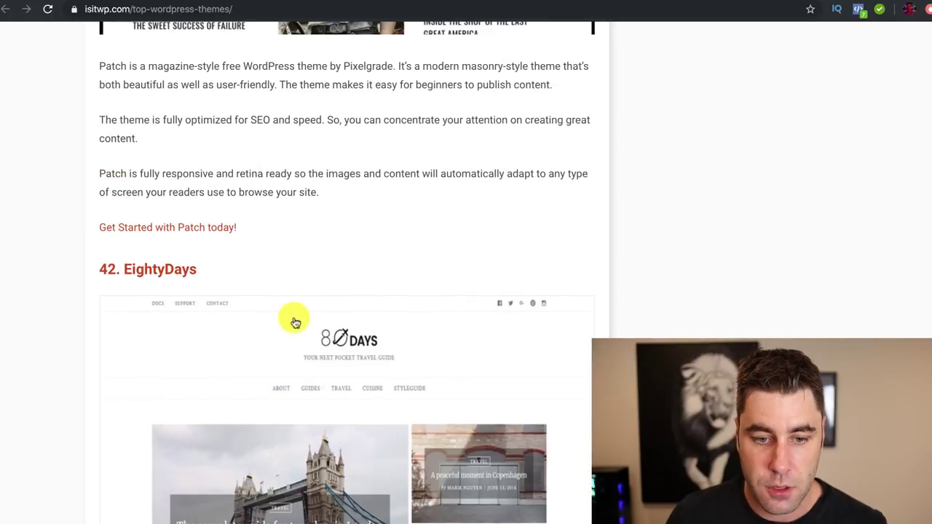
scroll(133, 233, "up", 3)
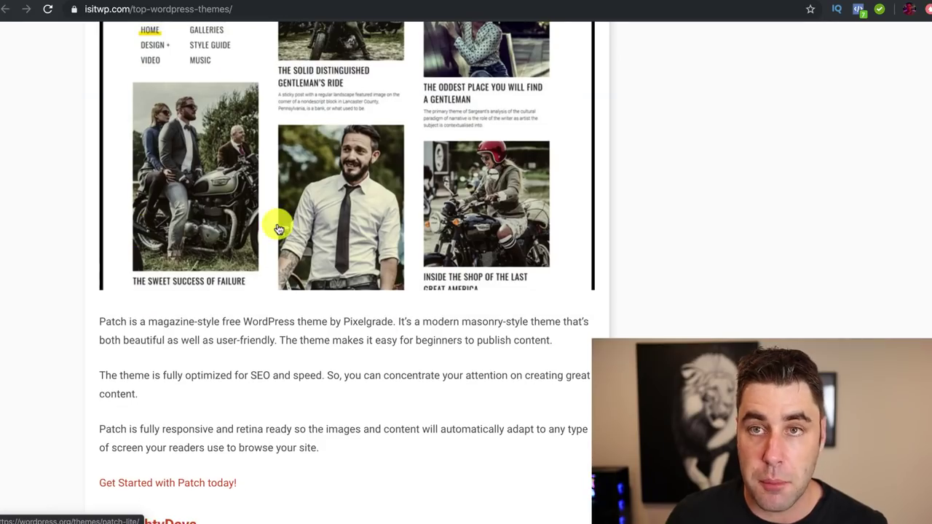
scroll(283, 223, "down", 1)
scroll(284, 220, "up", 1)
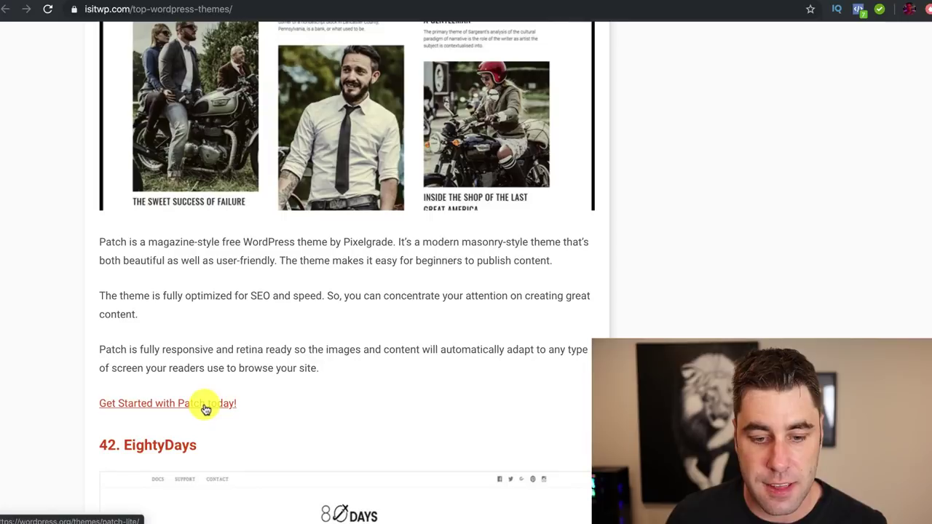
scroll(204, 407, "down", 10)
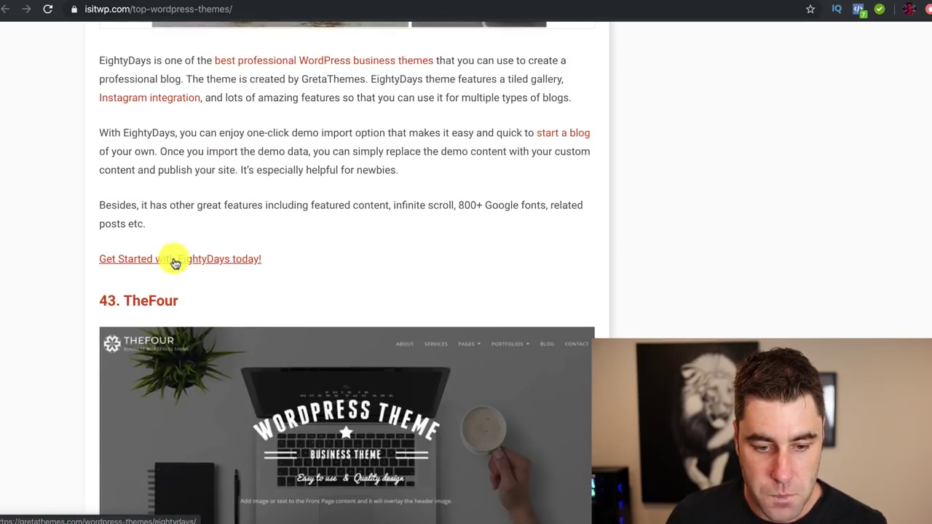
scroll(150, 255, "down", 6)
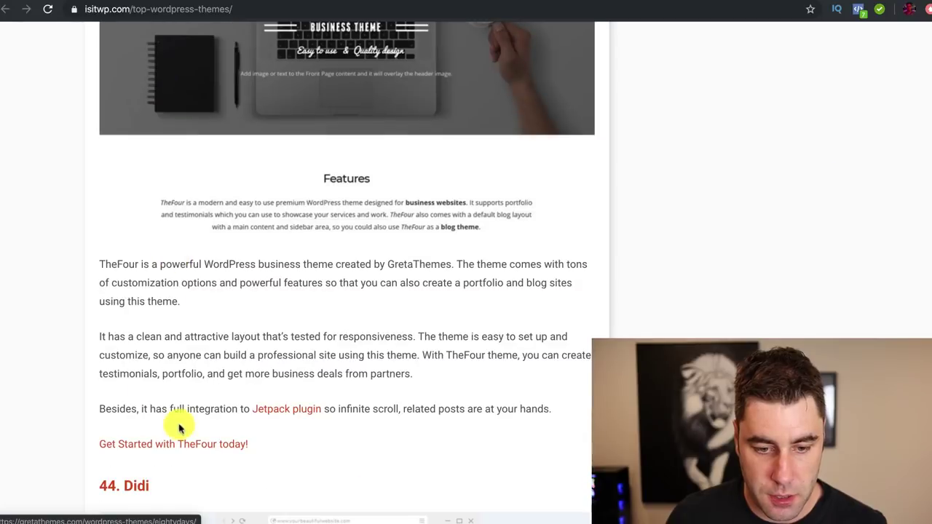
Step: Follow the "Get Started with TheFour today!" link, look through the GretaThemes product page, and return to the draft in the block editor
left_click(181, 449)
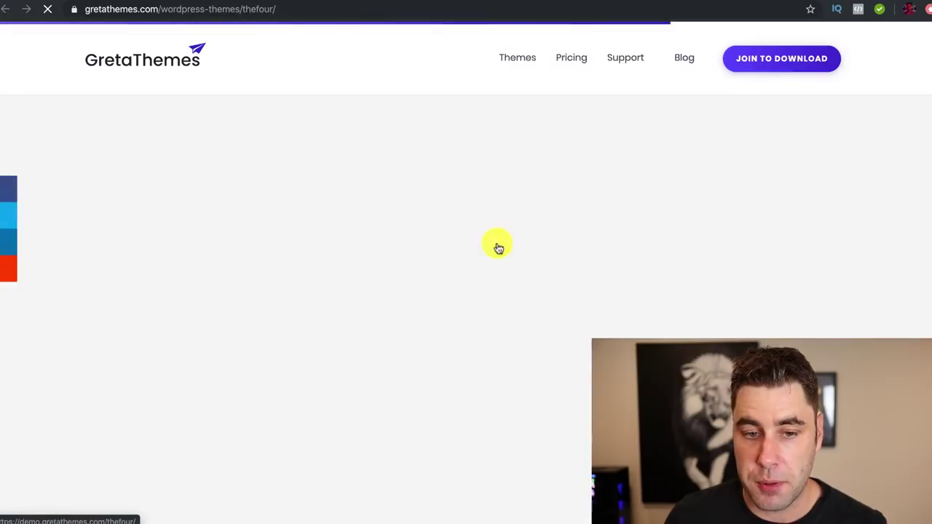
scroll(240, 105, "down", 20)
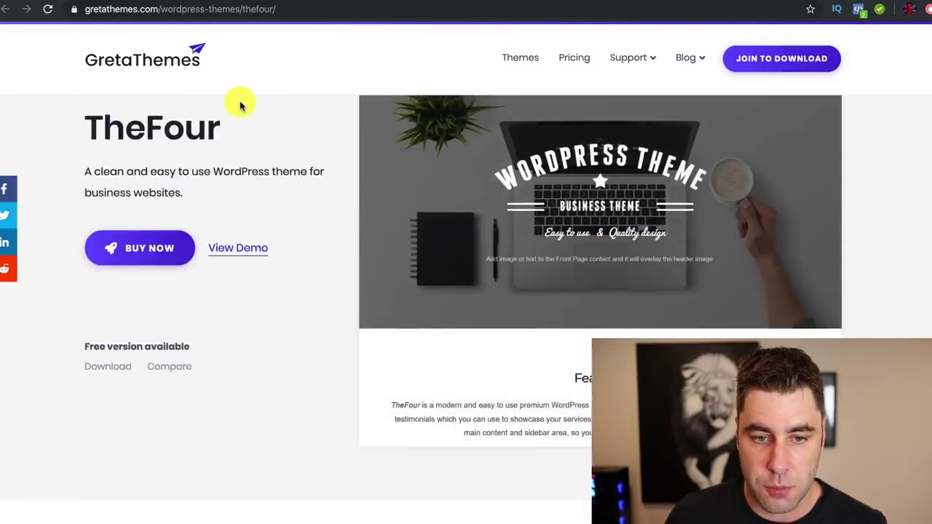
scroll(384, 195, "down", 20)
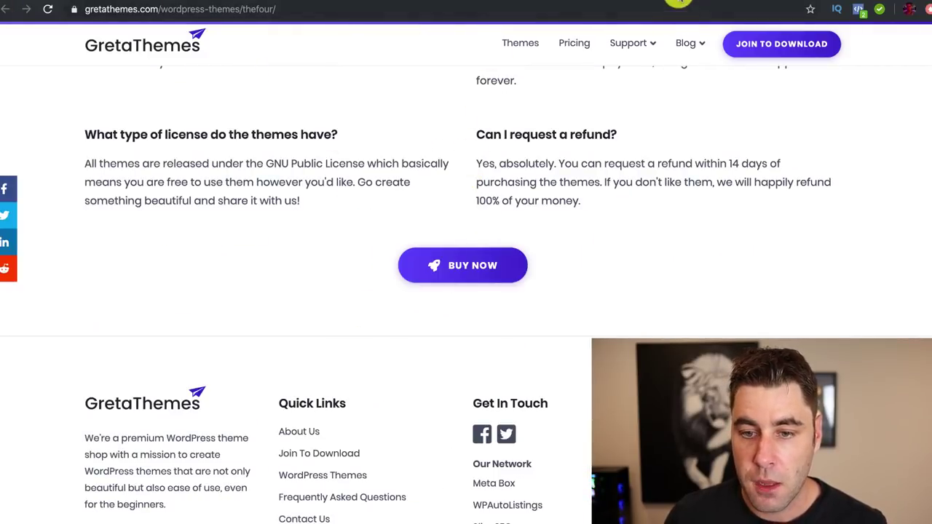
left_click(582, 1)
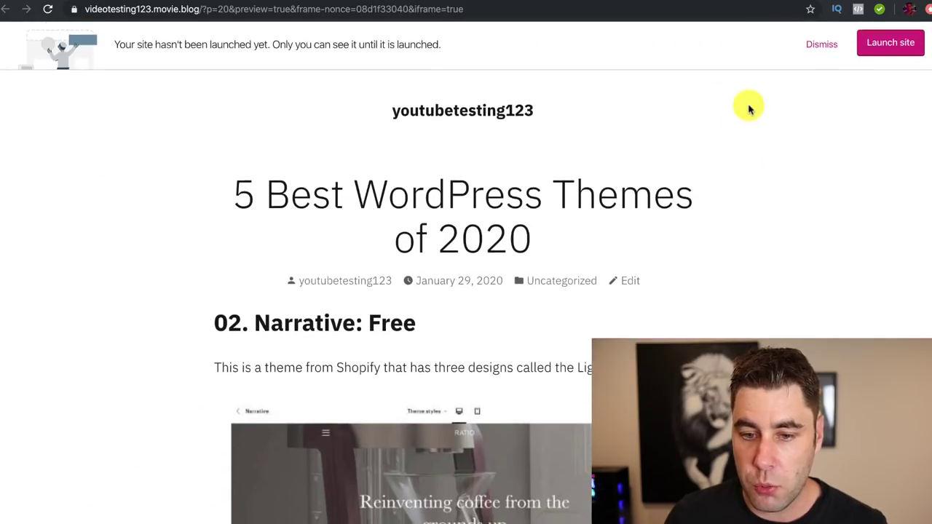
left_click(466, 1)
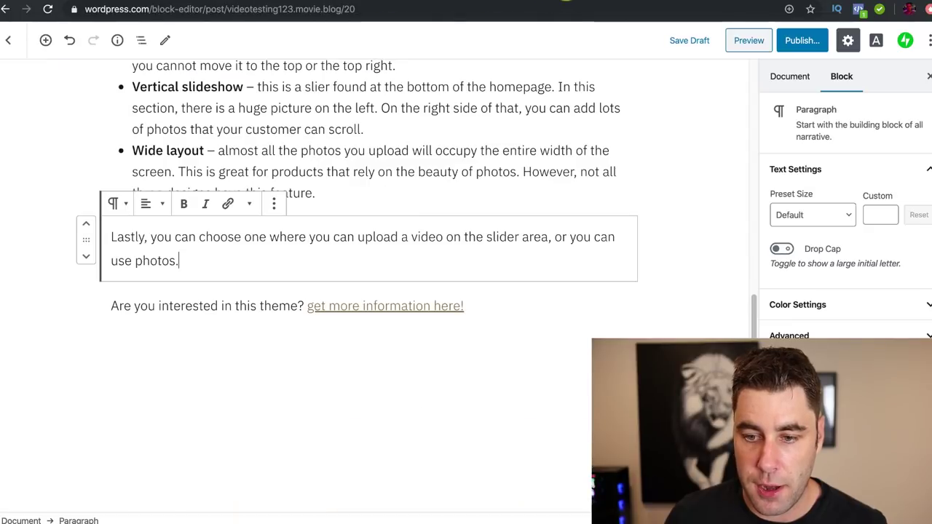
Step: Publish the article and launch the site, skipping the domain purchase and continuing with the free site
left_click(810, 41)
left_click(849, 41)
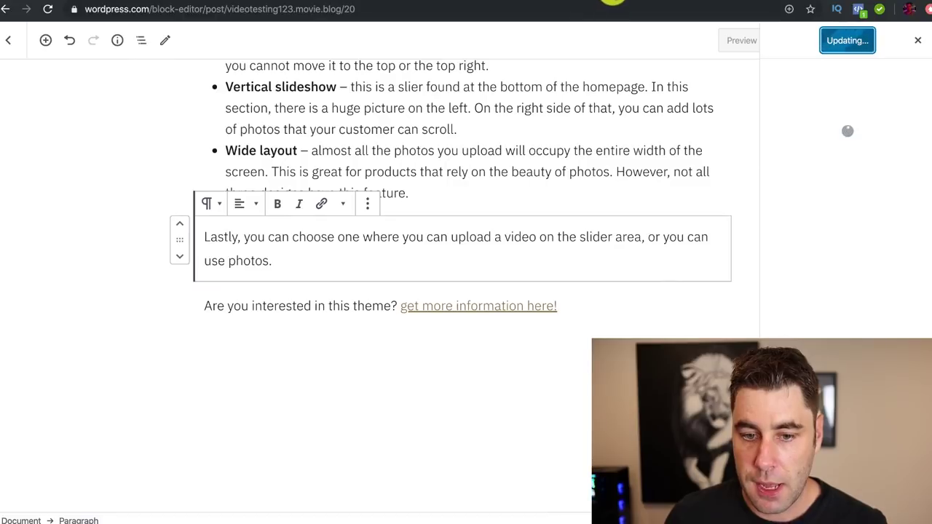
left_click(612, 2)
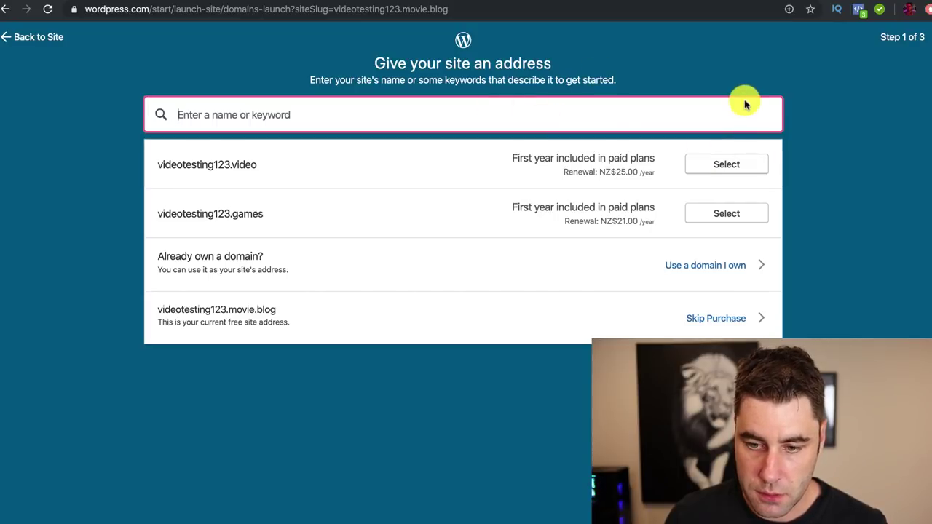
left_click(728, 319)
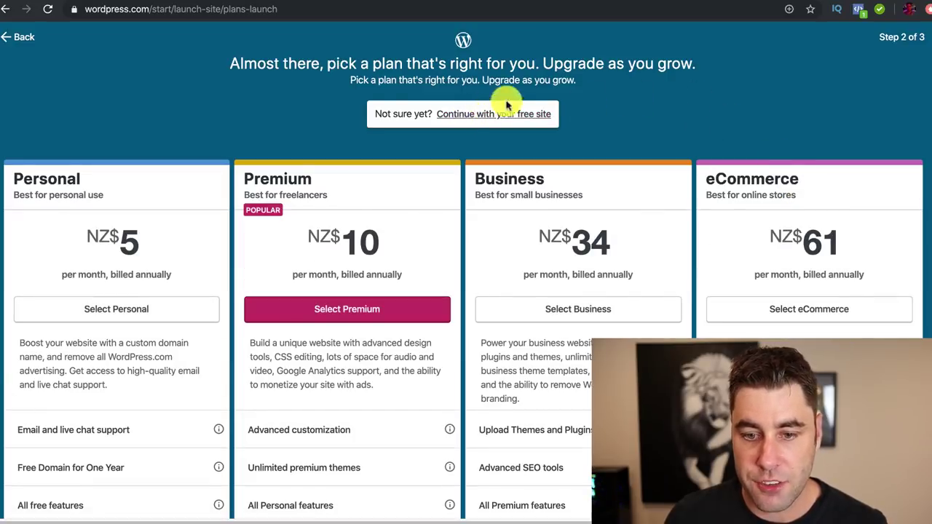
left_click(507, 109)
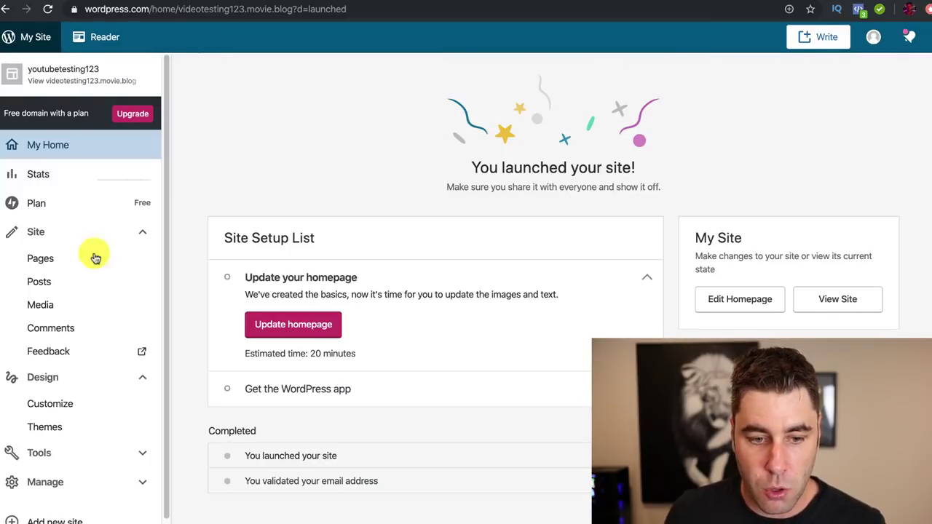
Step: View the published "5 Best WordPress Themes of 2020" post on the live site and select its web address
left_click(50, 285)
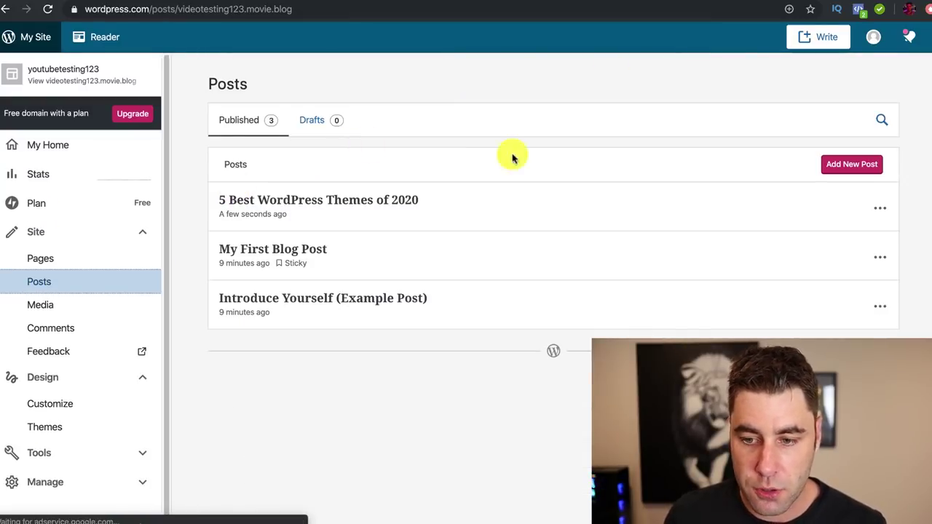
left_click(879, 209)
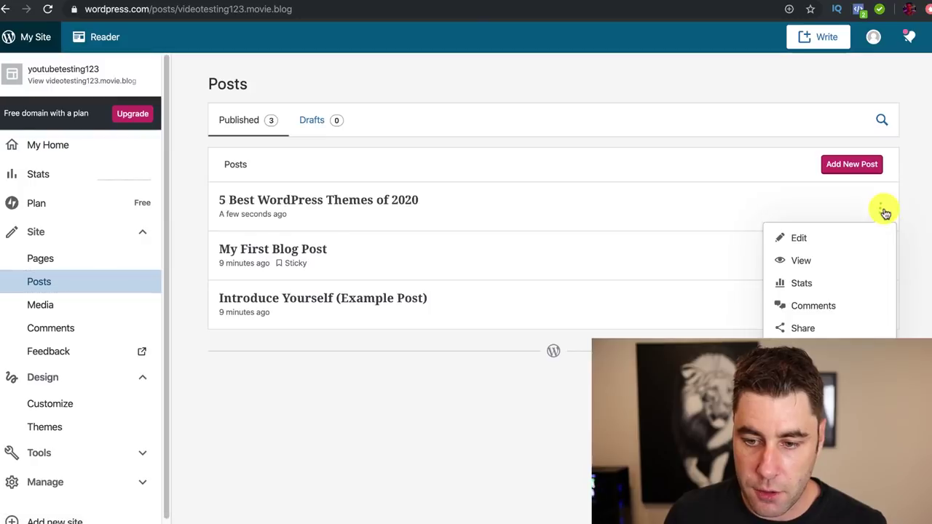
left_click(817, 264)
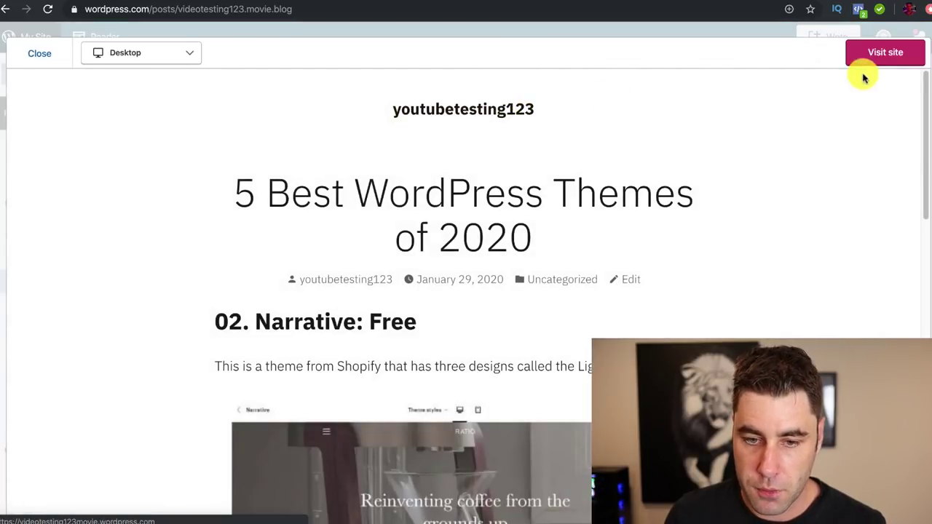
left_click(862, 55)
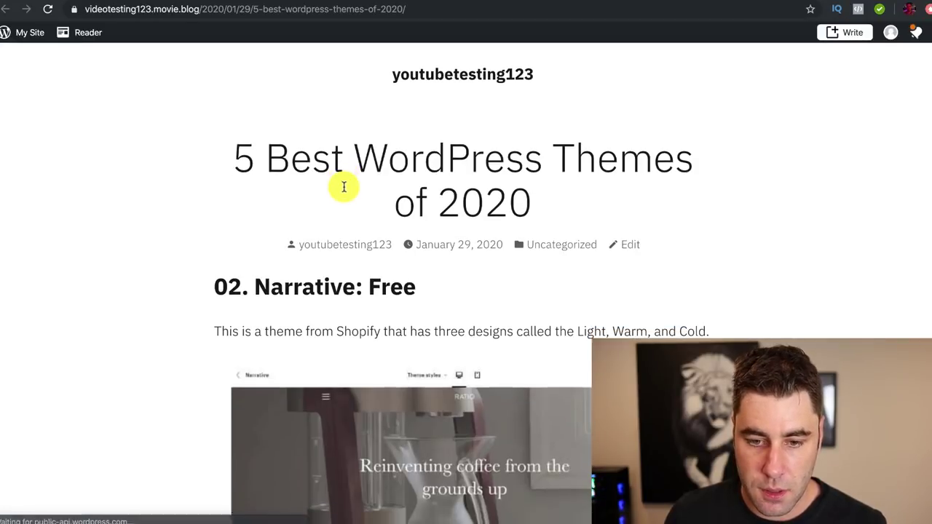
left_click(345, 8)
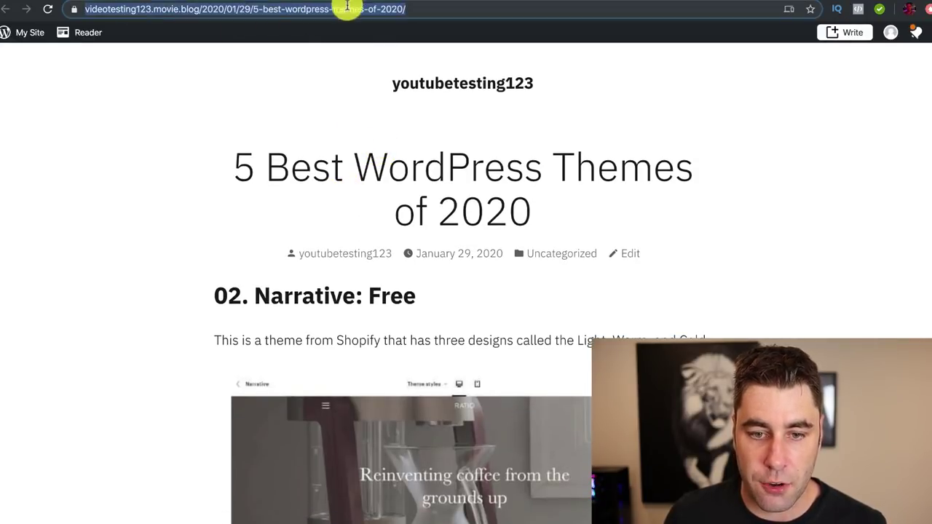
left_click(410, 8)
left_click(453, 9)
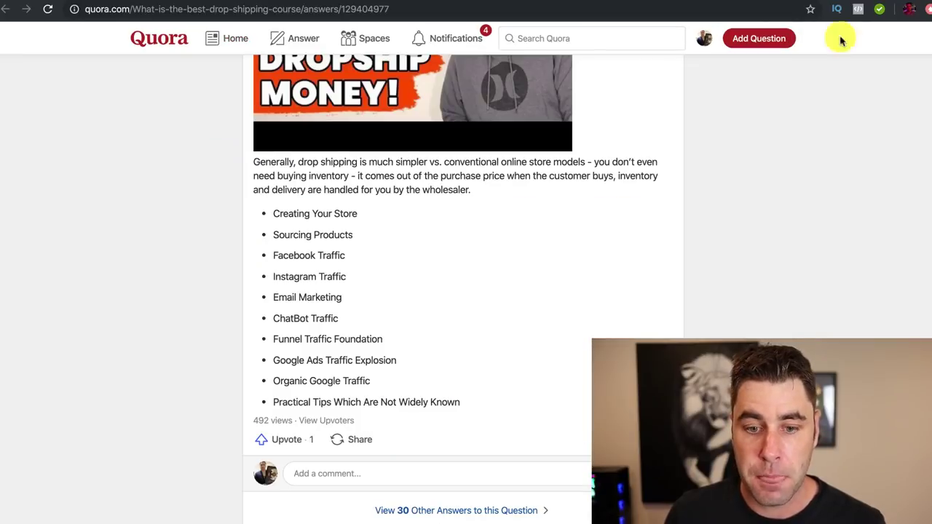
Step: Switch to Quora and examine the "What is the best drop shipping course?" answer, including its course link, video, topic list and view count
scroll(281, 228, "up", 5)
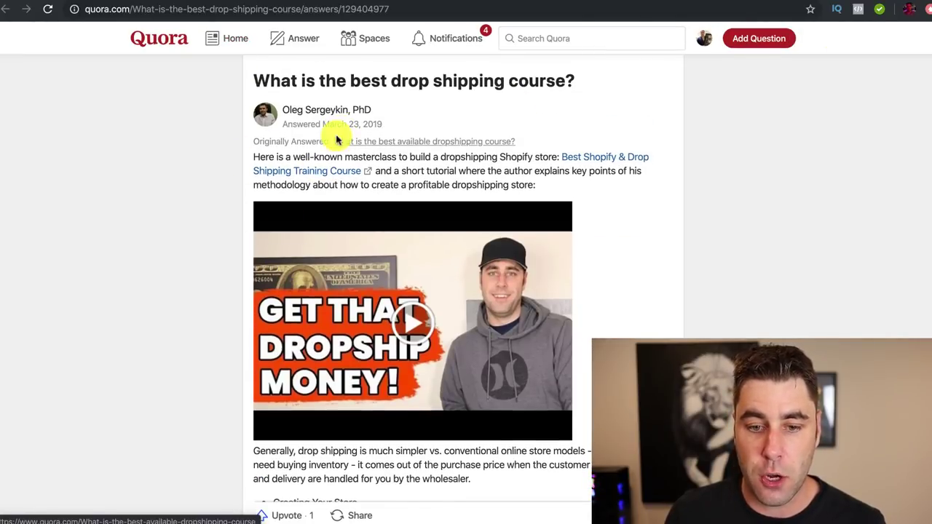
scroll(335, 131, "down", 1)
scroll(376, 122, "down", 2)
scroll(376, 121, "up", 1)
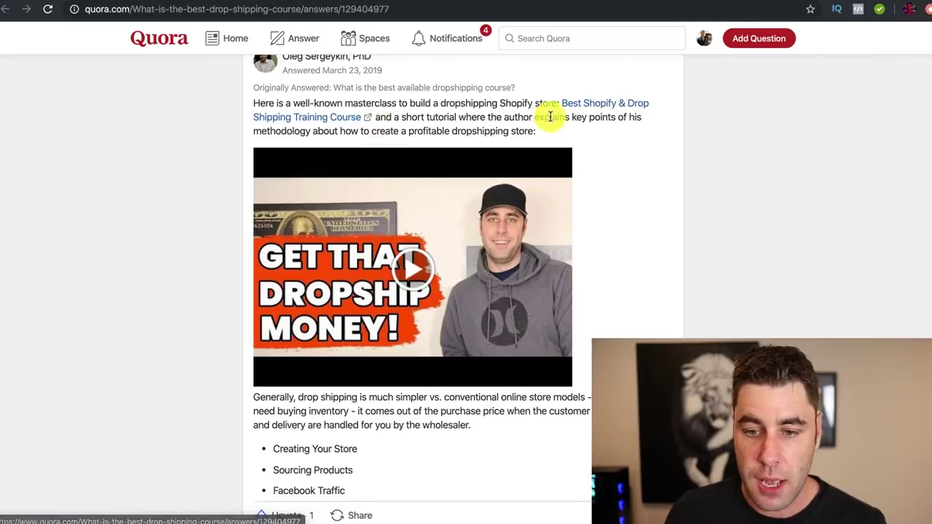
scroll(430, 129, "down", 5)
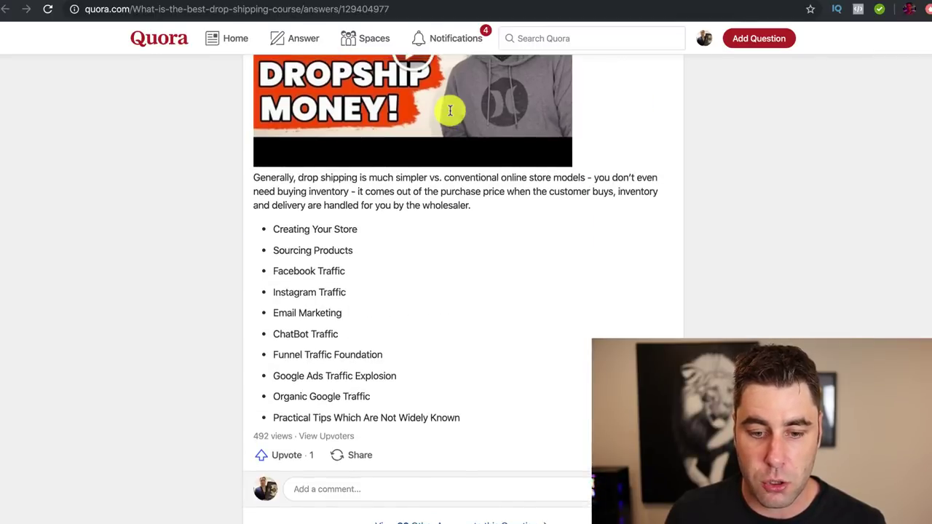
scroll(310, 269, "up", 1)
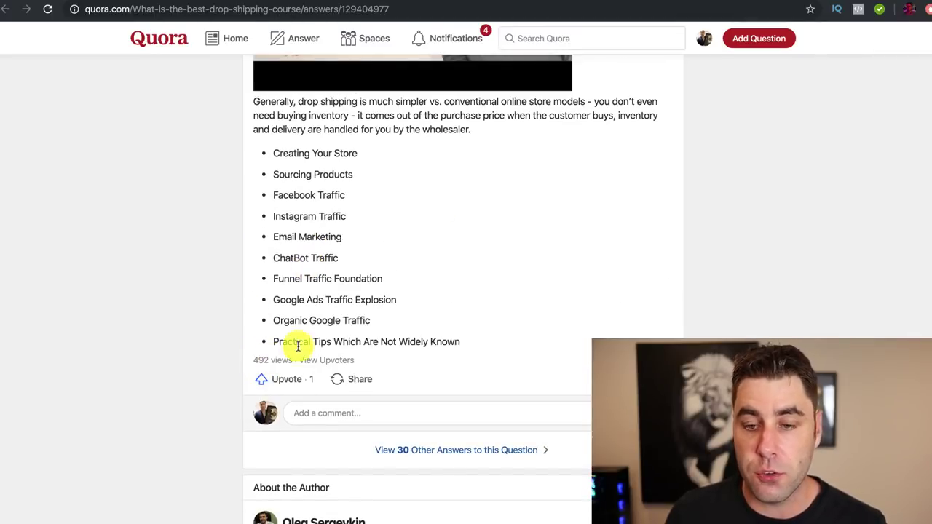
scroll(360, 268, "up", 4)
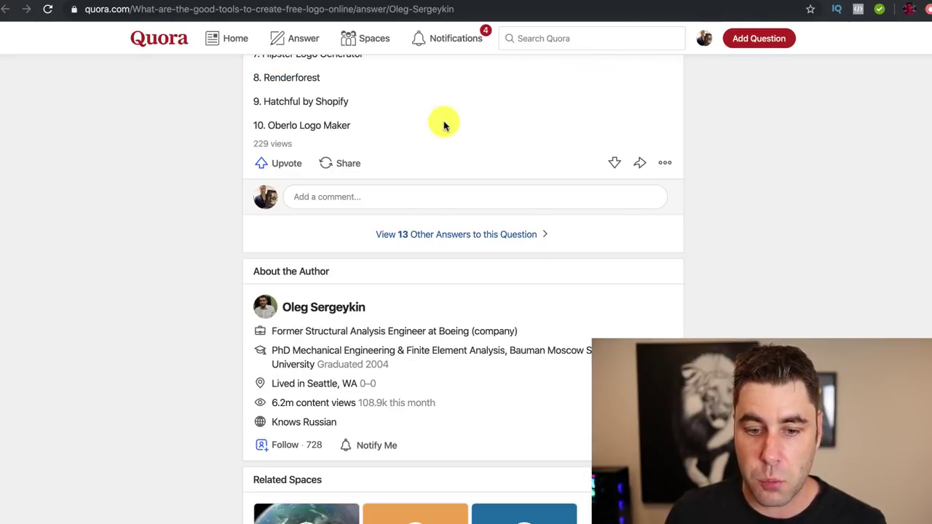
Step: Look through the Quora answer on free logo tools and open its "Top 10 Free Logo Makers" link in a separate tab
scroll(444, 125, "up", 20)
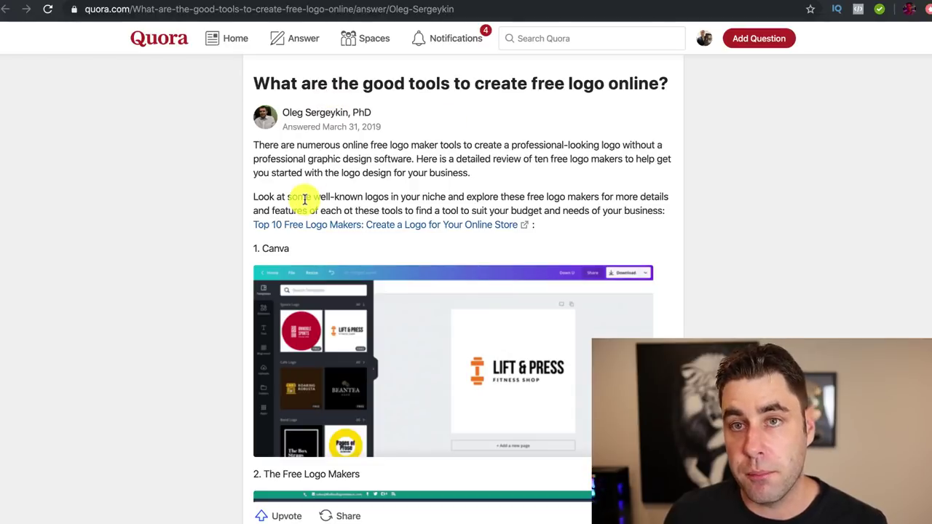
scroll(305, 198, "down", 3)
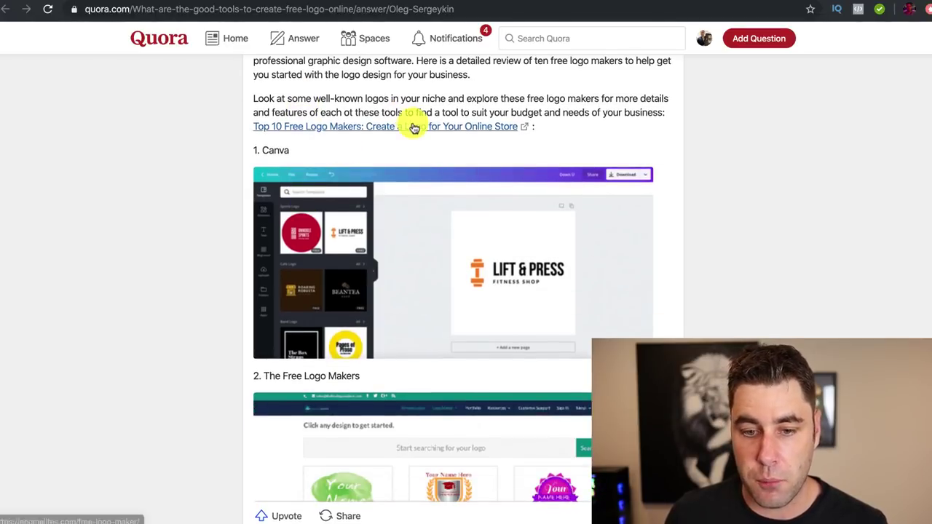
right_click(416, 129)
left_click(423, 130)
scroll(579, 100, "down", 6)
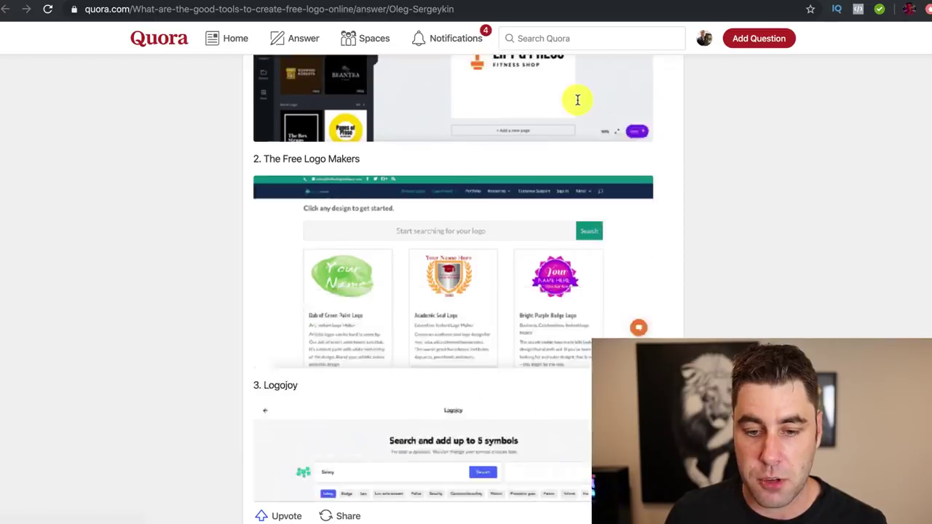
scroll(577, 99, "down", 11)
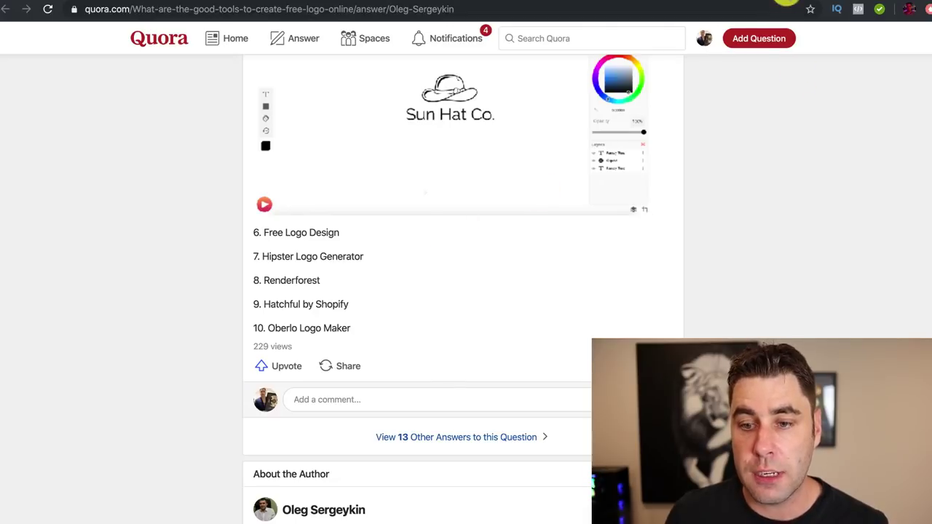
Step: Switch to the Ecom Elites free logo makers article and look through its introduction and the Canva section
left_click(786, 3)
left_click_drag(219, 128, 364, 521)
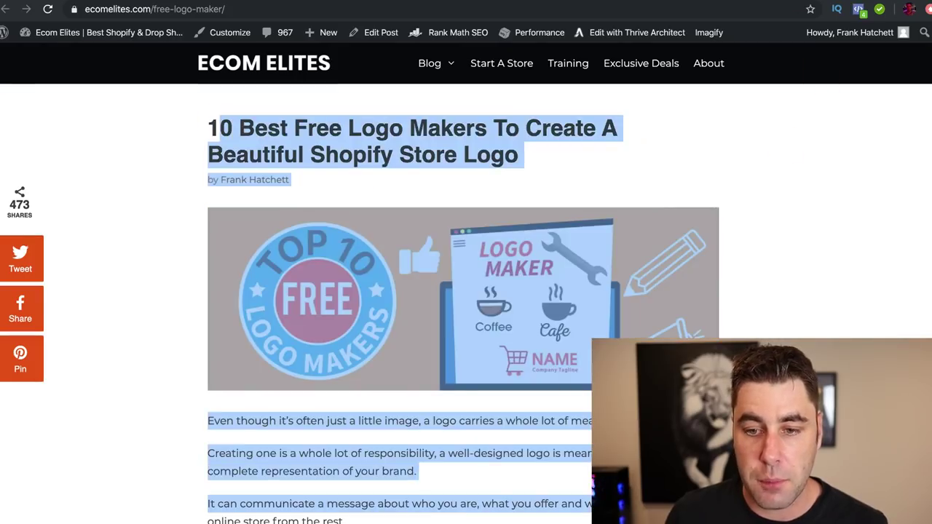
scroll(669, 216, "down", 1)
scroll(498, 183, "down", 10)
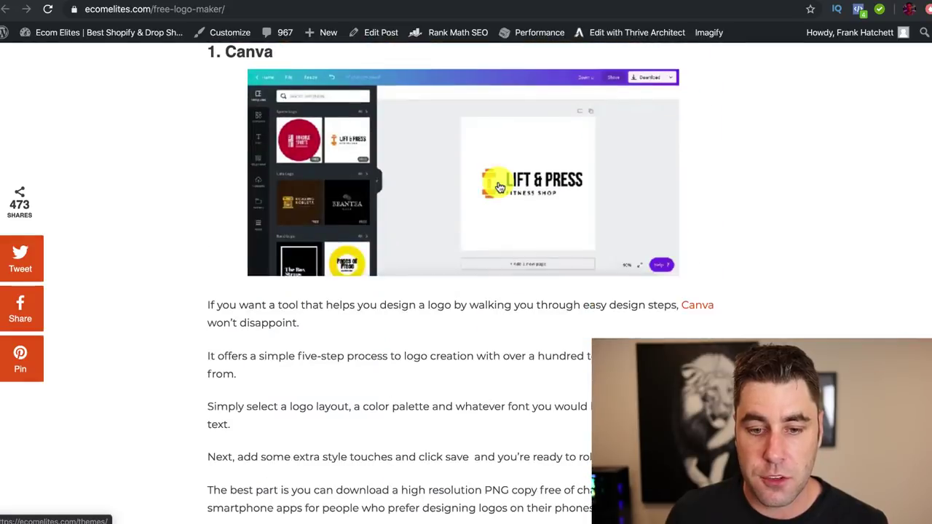
scroll(498, 187, "down", 15)
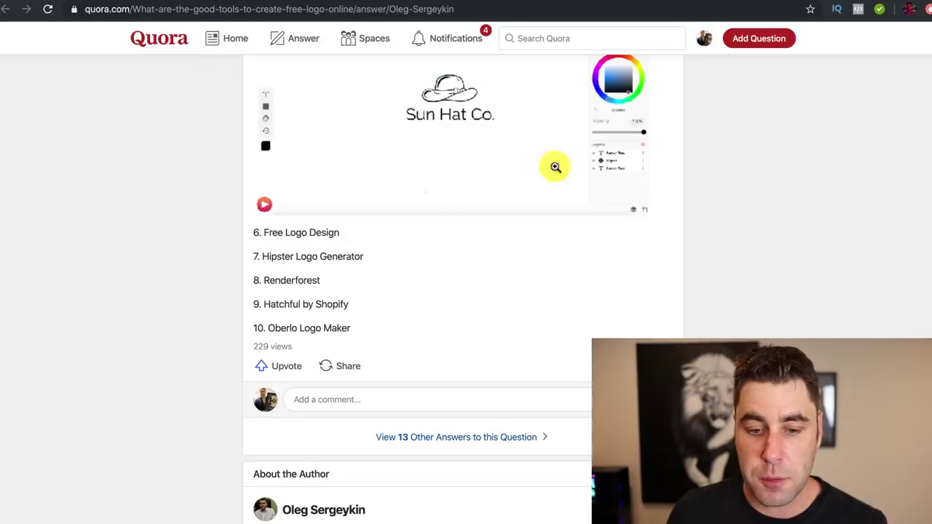
Step: Return to the Quora logo tools answer and check the end of its list and its view count
scroll(245, 306, "down", 3)
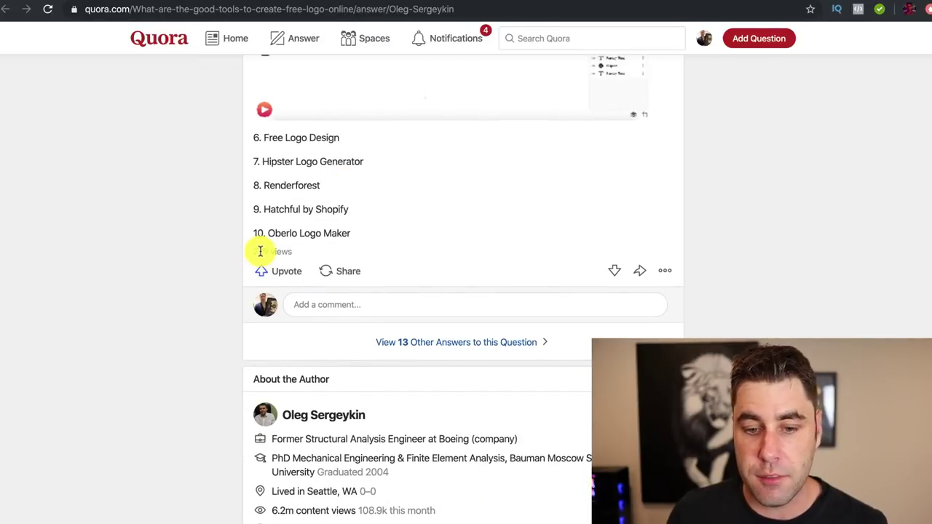
scroll(328, 233, "down", 1)
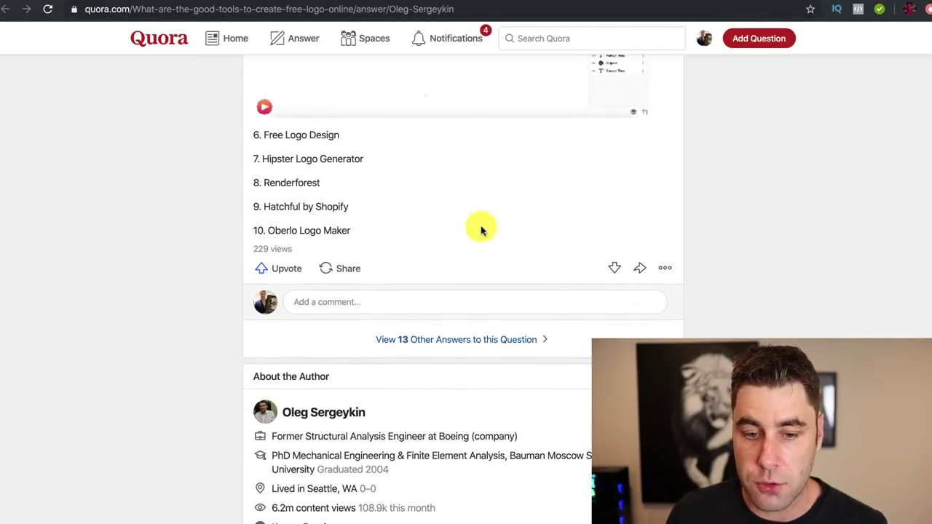
scroll(348, 114, "up", 3)
scroll(509, 226, "up", 6)
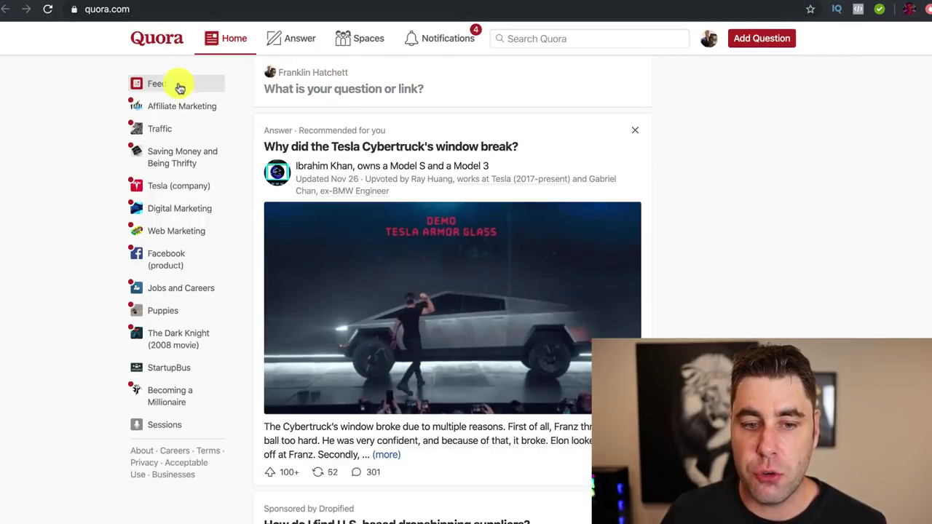
Step: Search Quora for "best wordpress theme" from its home page
left_click(546, 35)
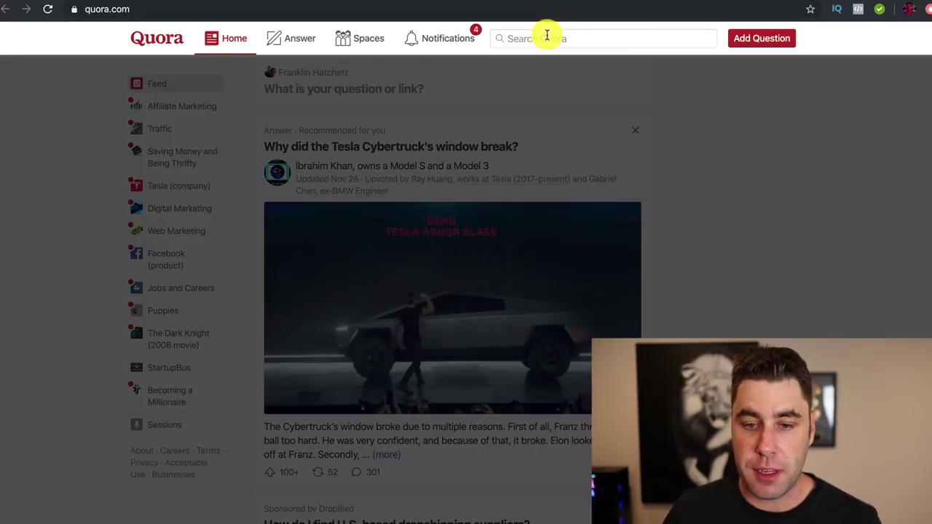
type("be")
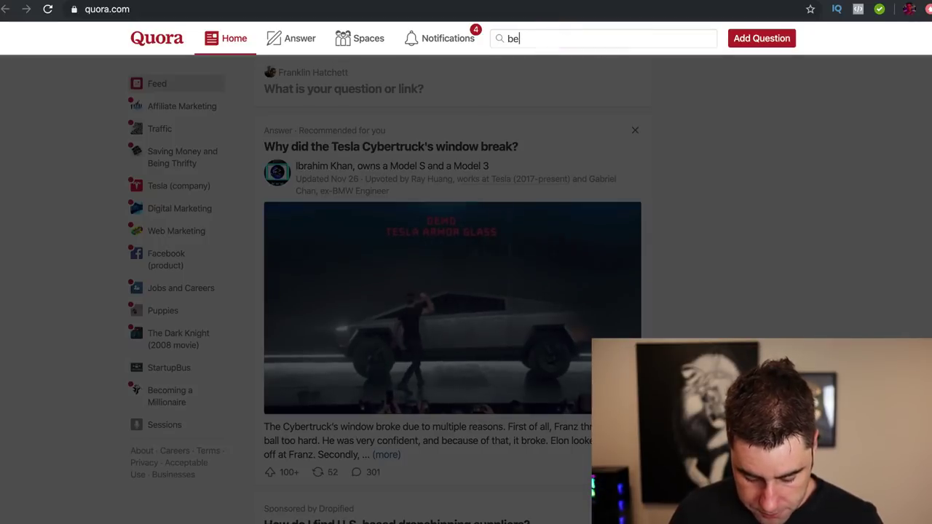
type("st wordpress theme")
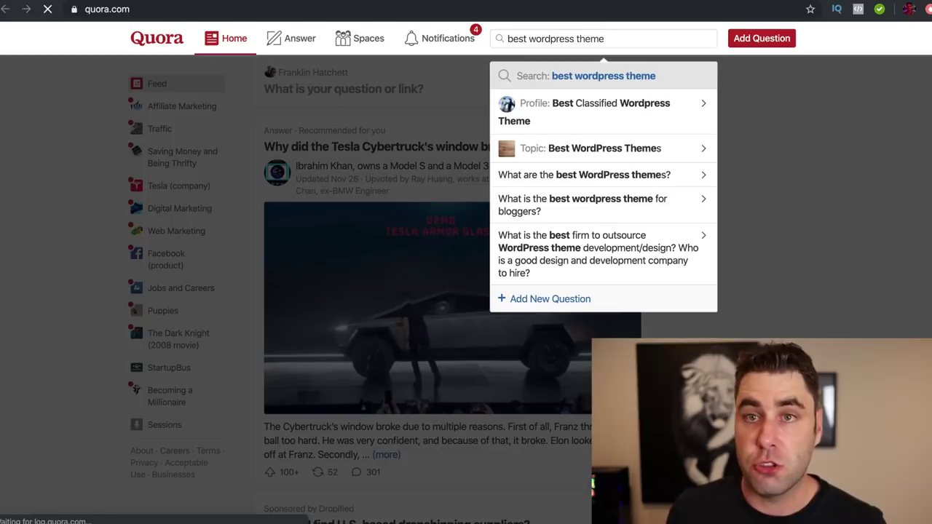
key("Return")
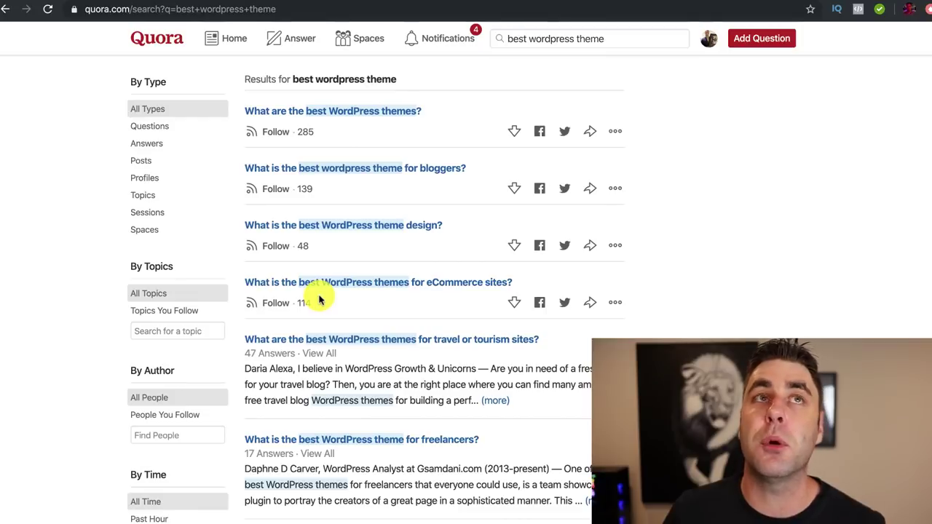
Step: Look through the search results and open the question "What is the best wordpress theme for bloggers?" to view its answers
scroll(318, 300, "down", 2)
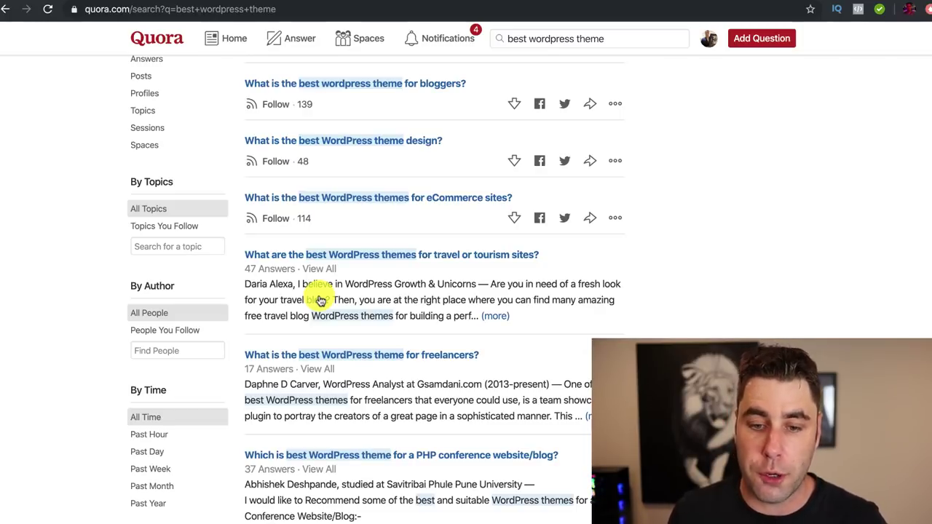
scroll(537, 399, "down", 2)
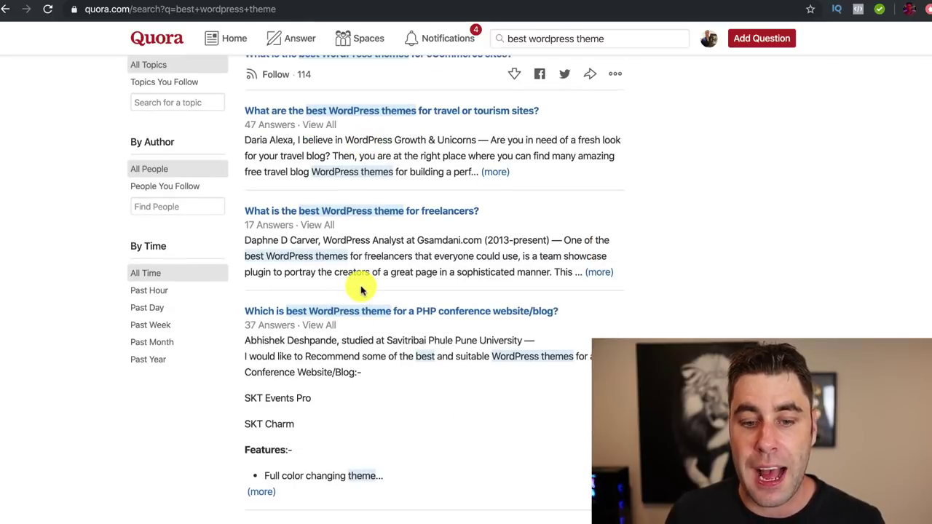
scroll(360, 290, "up", 3)
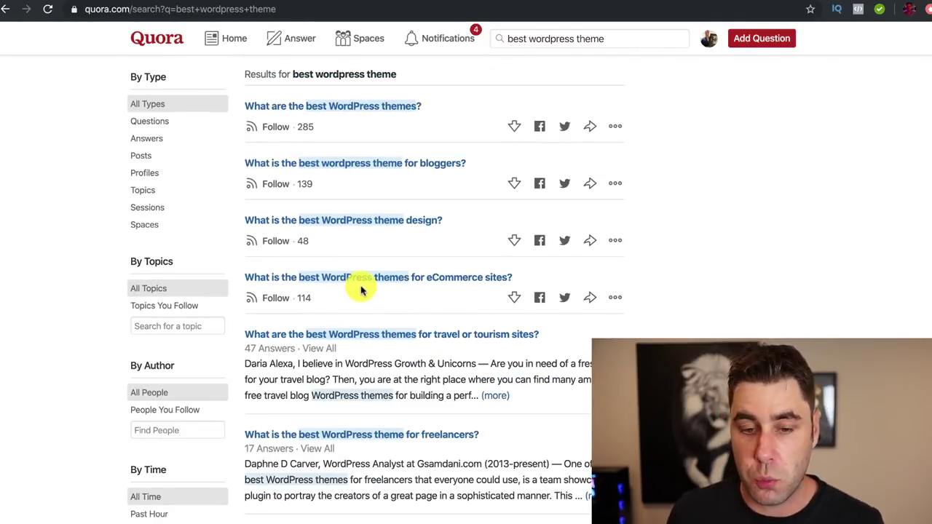
scroll(360, 290, "up", 1)
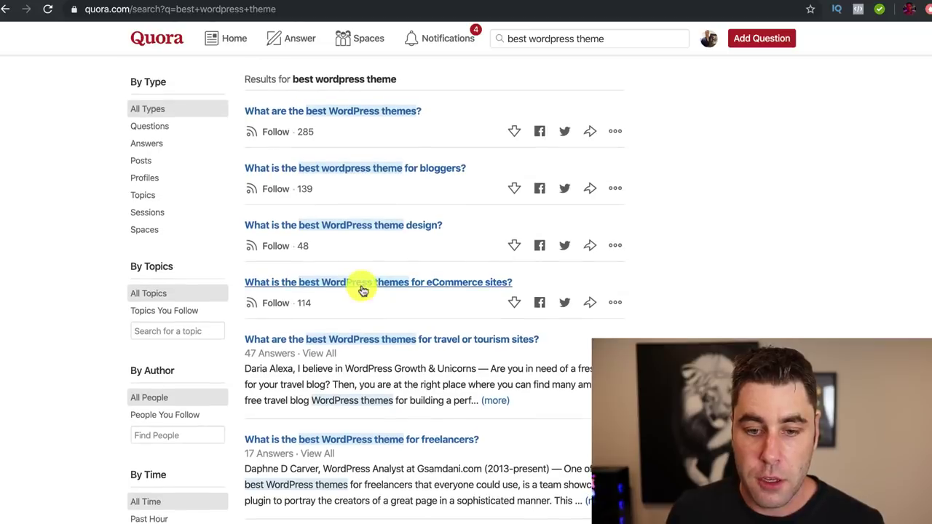
left_click(400, 170)
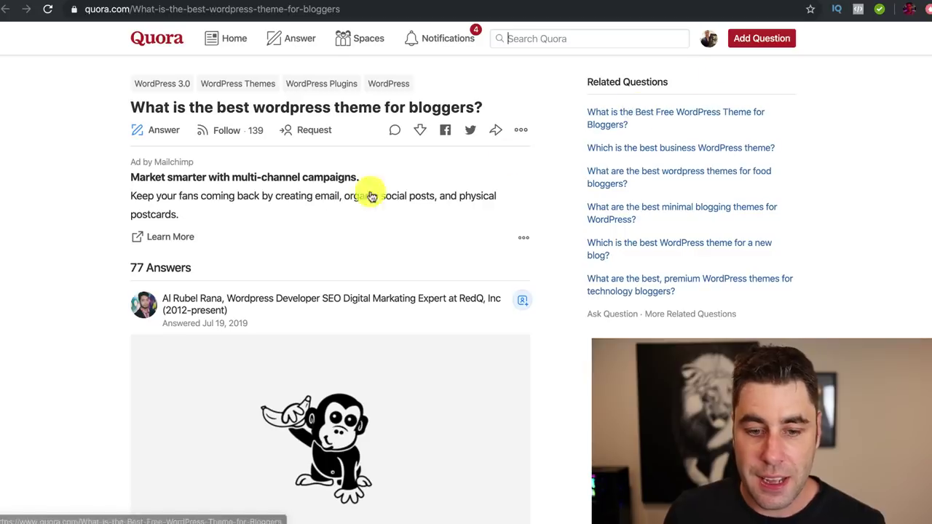
scroll(370, 192, "down", 4)
scroll(220, 125, "up", 4)
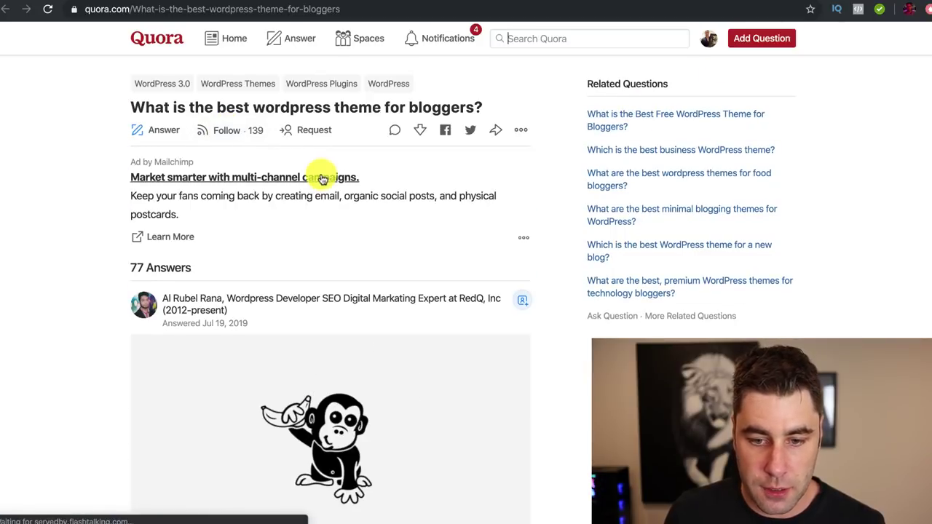
Step: Start an answer to the WordPress theme question and highlight the two intro paragraphs of the logo tools answer for reference
left_click(152, 131)
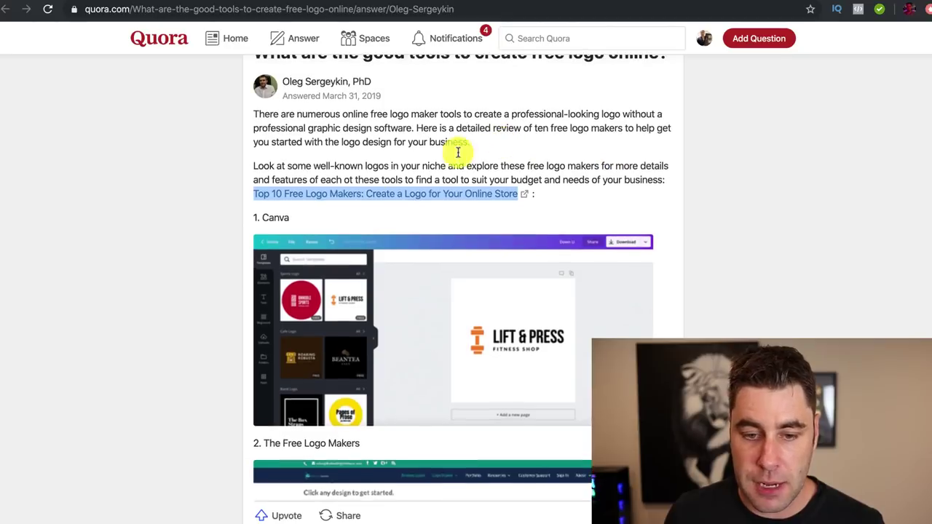
left_click(252, 112)
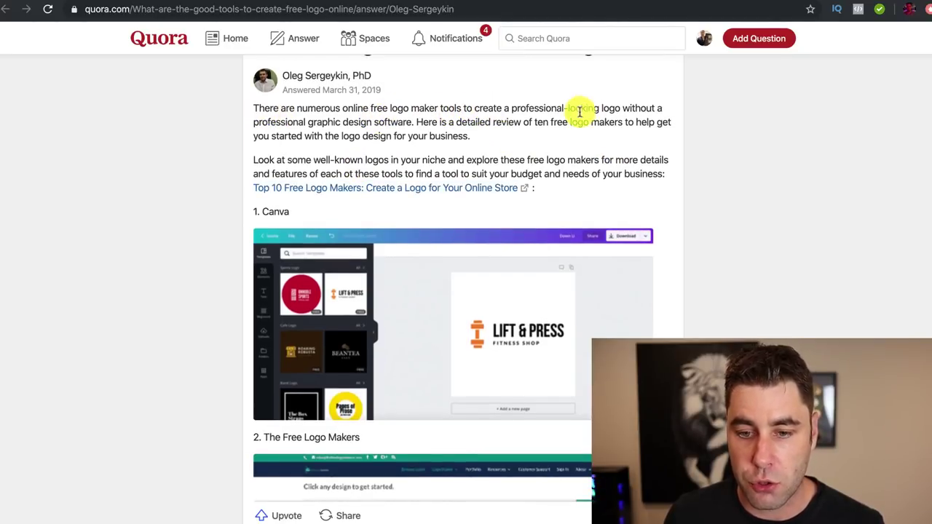
left_click_drag(256, 108, 539, 192)
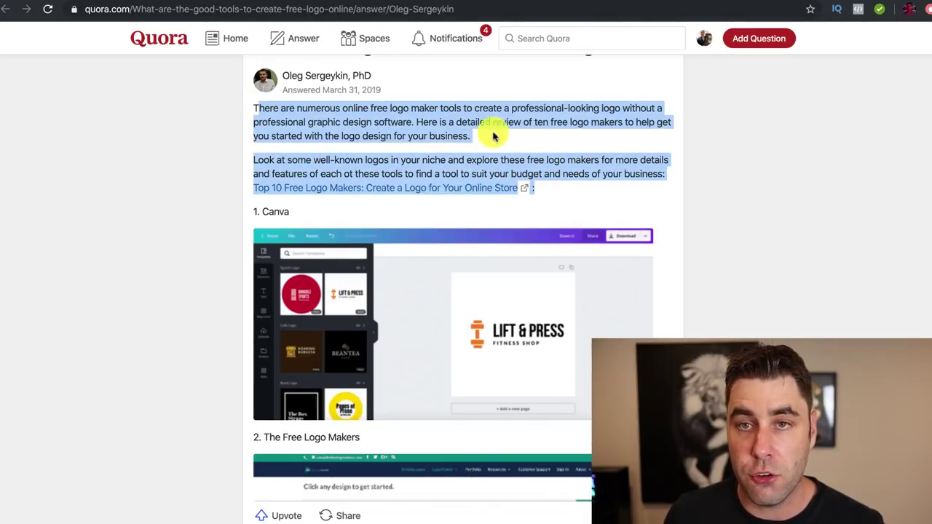
scroll(273, 133, "up", 1)
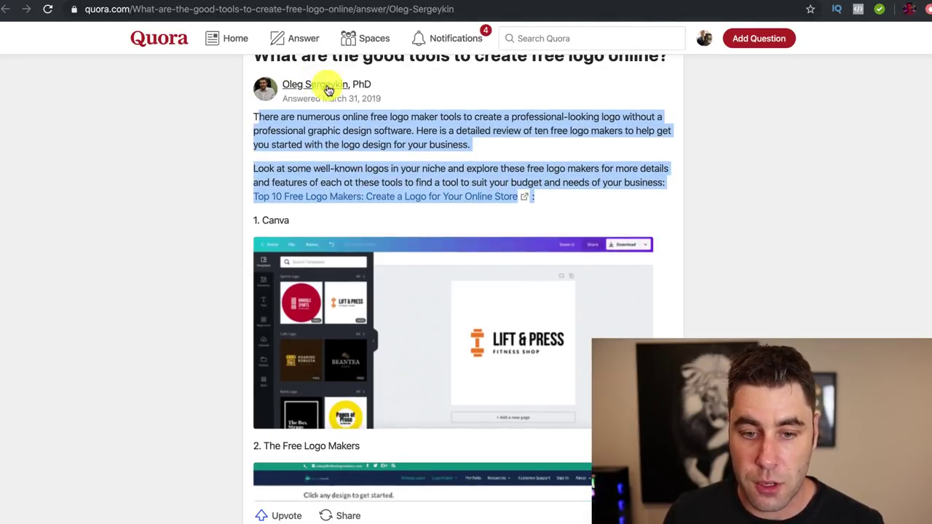
Step: Look through the numbered list of logo makers in the logo tools answer and go back to its article link
scroll(510, 125, "down", 2)
scroll(480, 125, "down", 2)
scroll(480, 125, "down", 13)
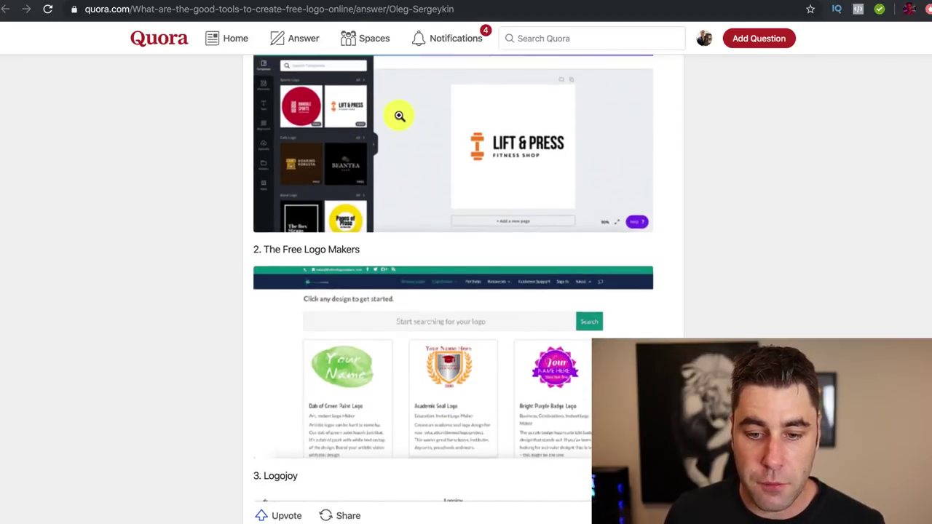
scroll(455, 140, "down", 1)
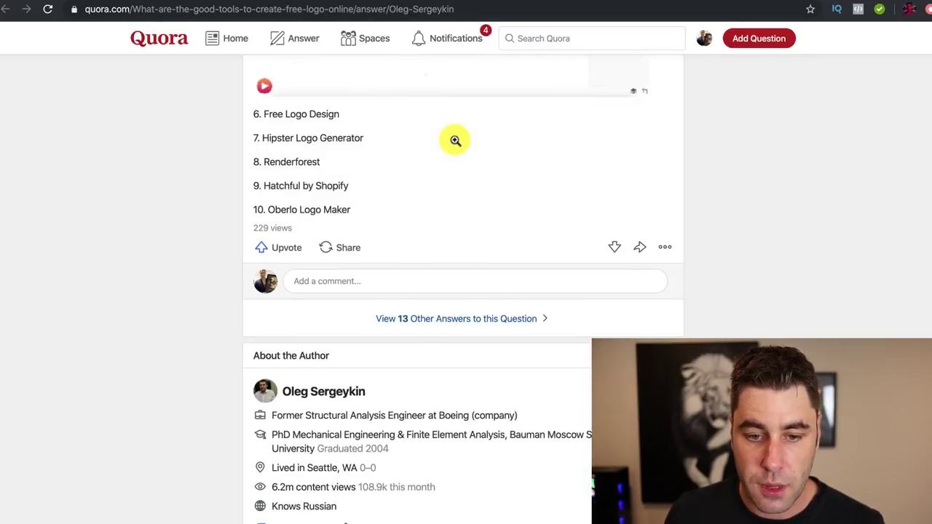
mouse_move(260, 114)
left_mouse_down()
mouse_move(337, 202)
mouse_move(267, 129)
left_mouse_up()
scroll(416, 201, "up", 14)
scroll(415, 198, "up", 2)
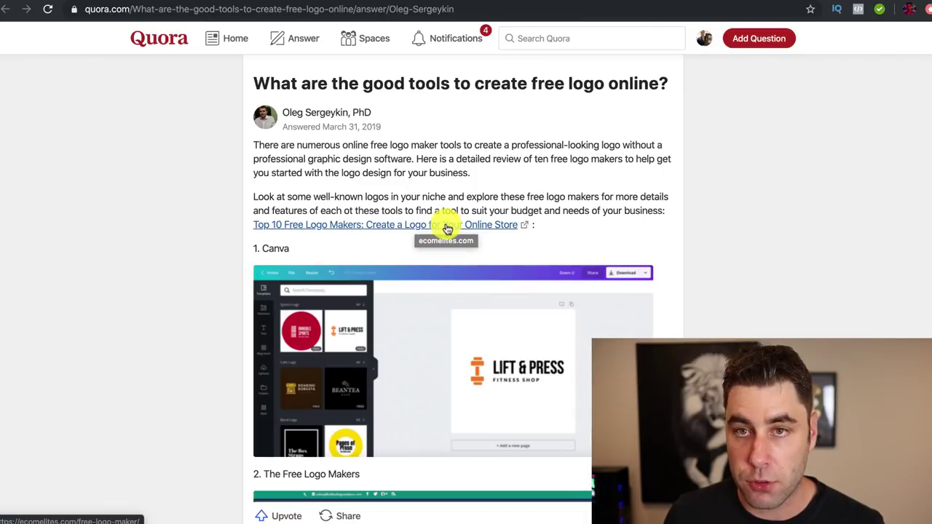
Step: Copy the two intro paragraphs above the article link and paste them into the WordPress theme answer as a template
left_click_drag(253, 141, 653, 207)
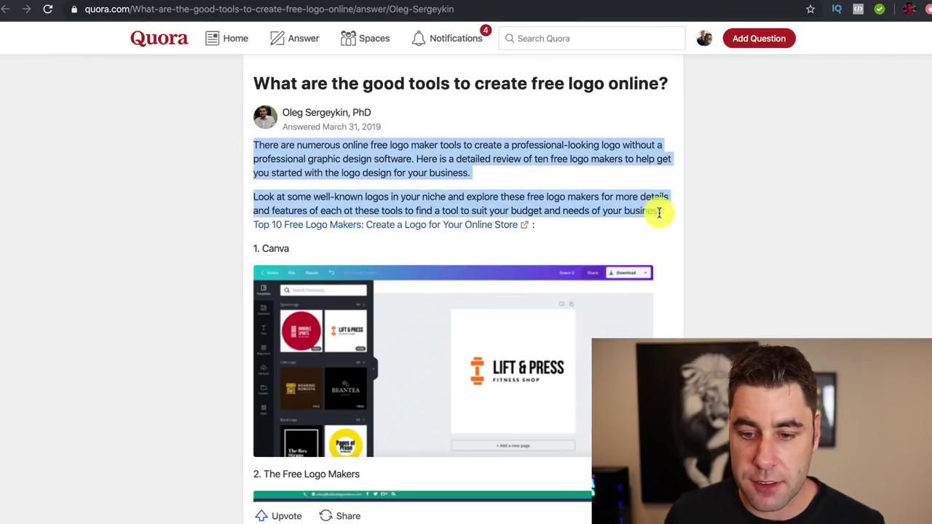
right_click(648, 207)
left_click(666, 233)
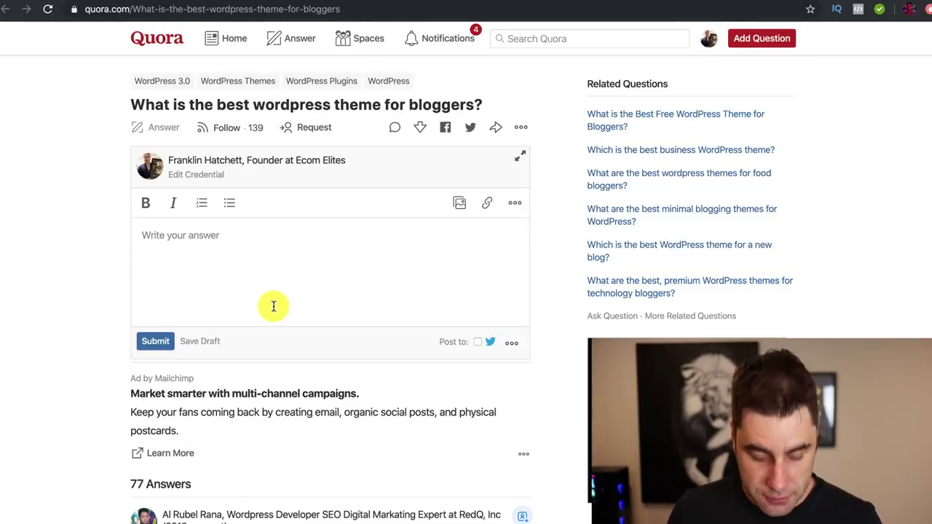
type("There are numerous online free logo maker tools to create a professional-looking logo without a professional graphic design software. Here is a detailed review of ten free logo makers to help get you started with the logo design for your business. Look at some well-known logos in your niche and explore these free logo makers for more details and features of each of these tools to find a tool to suit your budget and needs of your business:")
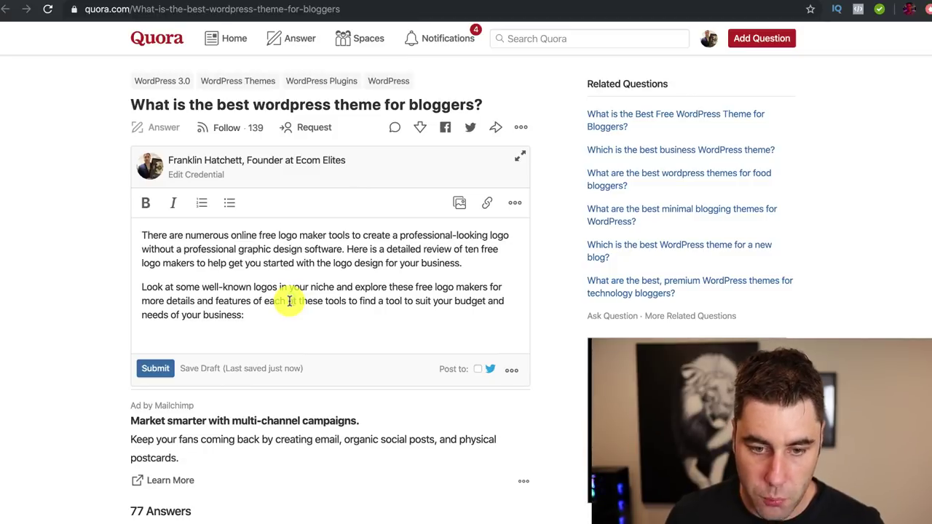
left_click(289, 301)
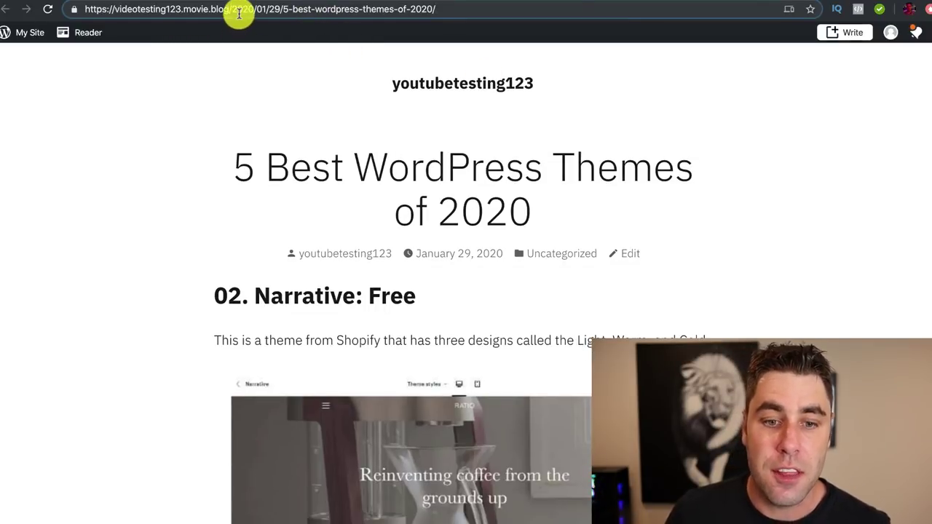
Step: Switch to the published "5 Best WordPress Themes of 2020" post and copy its full web address
right_click(239, 13)
left_click(454, 16)
left_click_drag(454, 16, 98, 10)
right_click(112, 10)
left_click(182, 112)
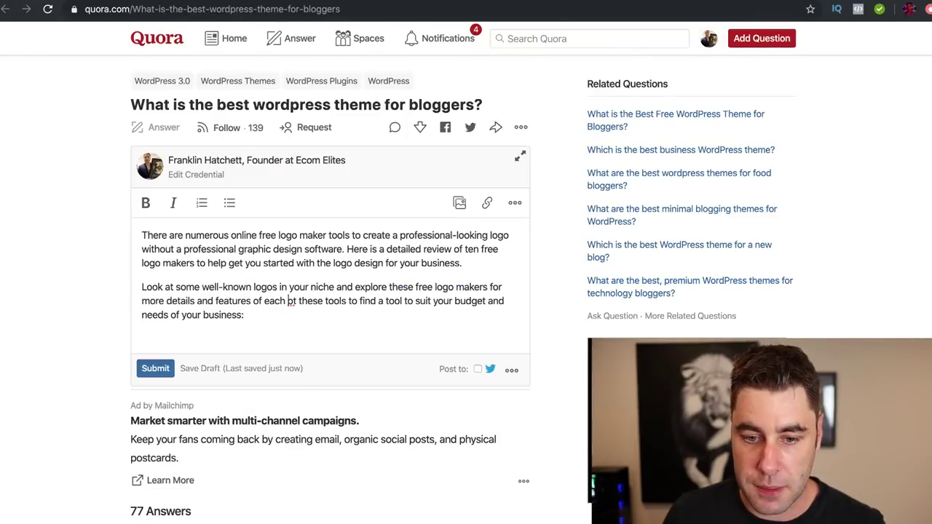
Step: Below the pasted intro, add "These are some of the theme that I think will be great for bloggers in 2020" and the copied post link
left_click(279, 314)
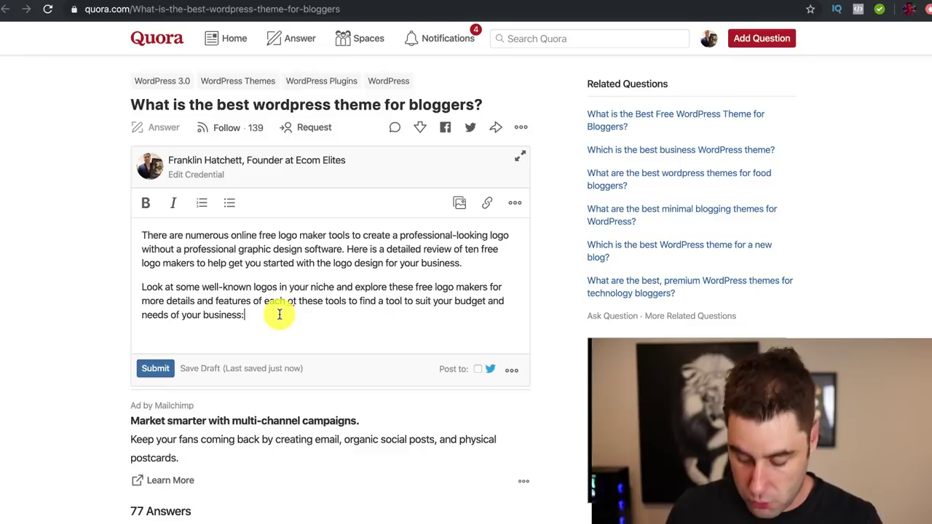
key("Return")
key("Return")
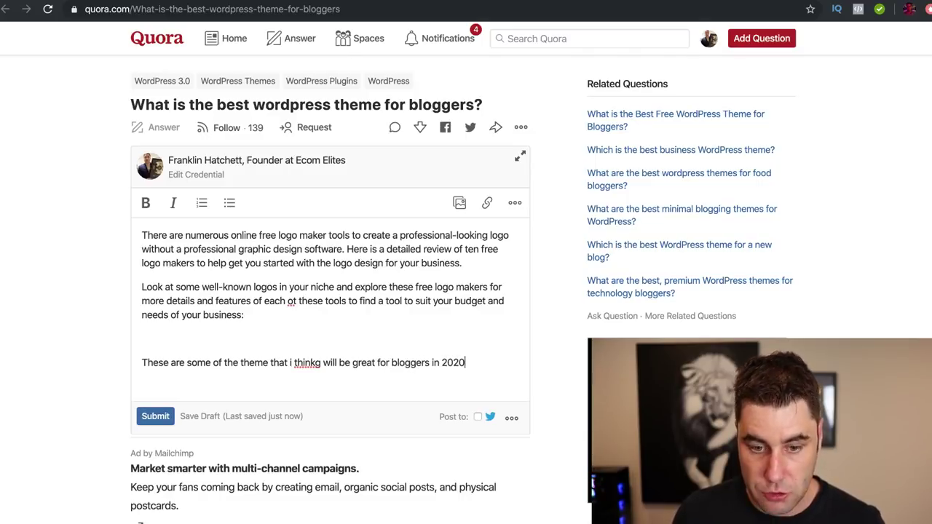
double_click(300, 362)
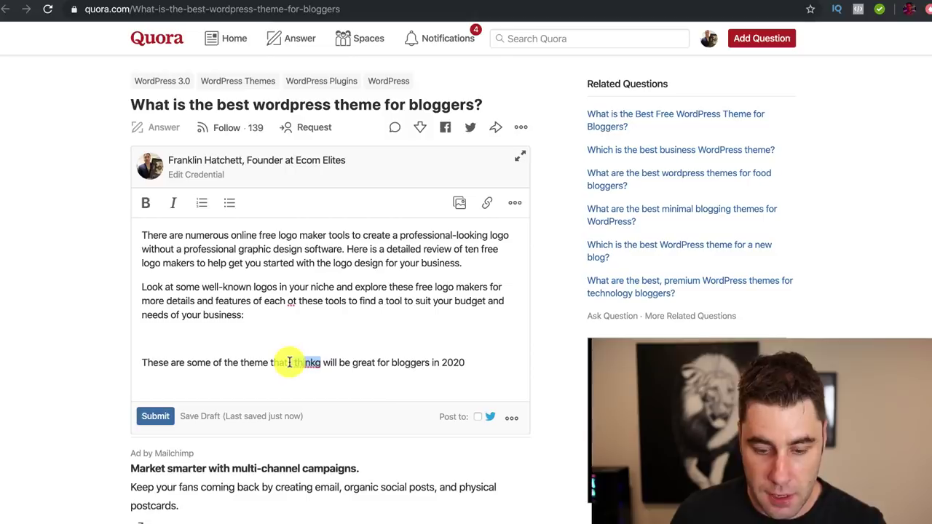
type("I think")
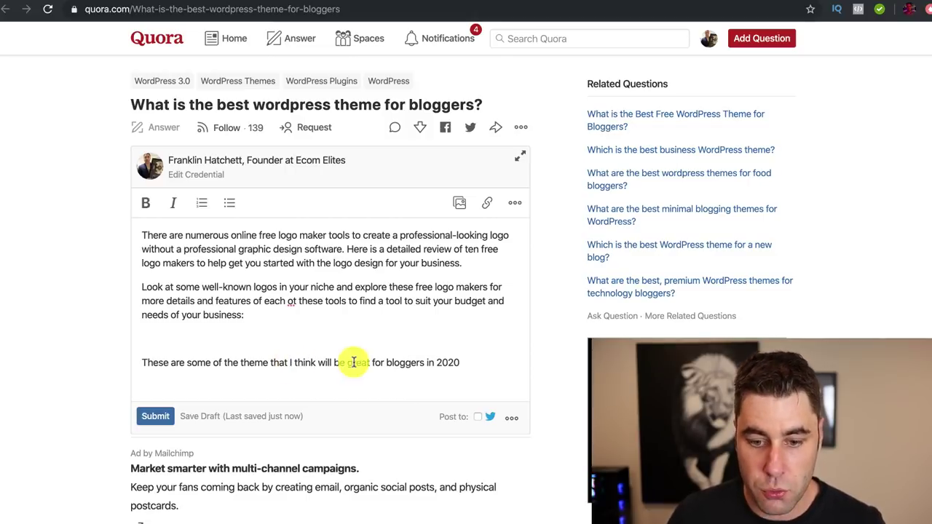
key("Return")
key("ctrl+v")
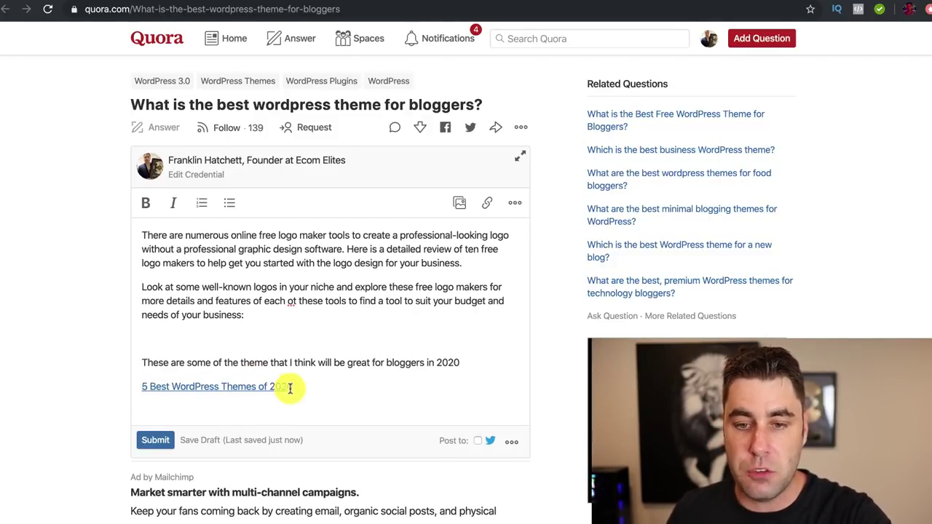
Step: Check the article title in the WordPress post editor and return to the Quora answer draft
left_click(551, 21)
scroll(374, 194, "up", 15)
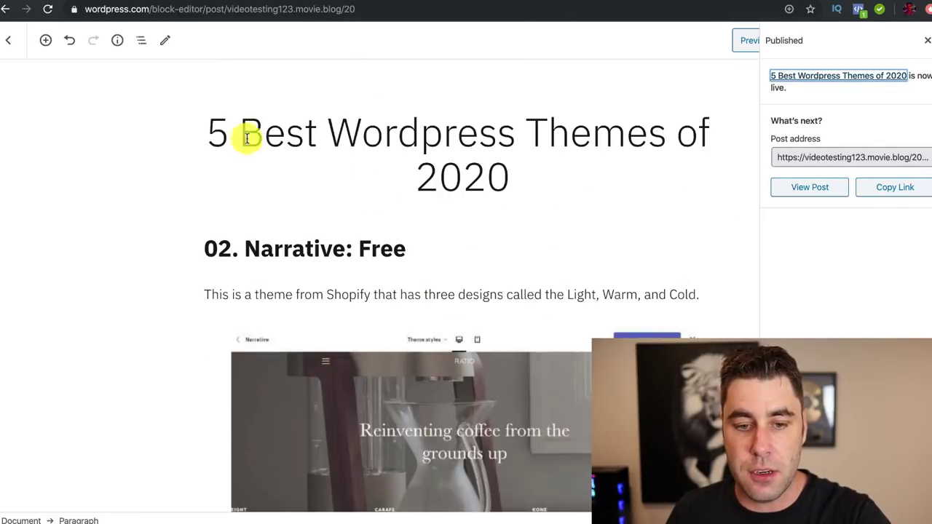
left_click_drag(209, 131, 538, 179)
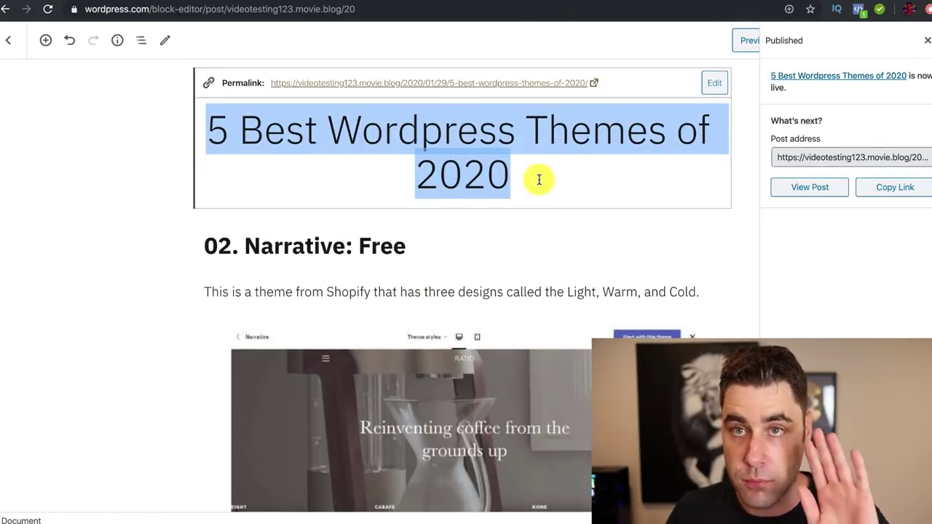
left_click(725, 2)
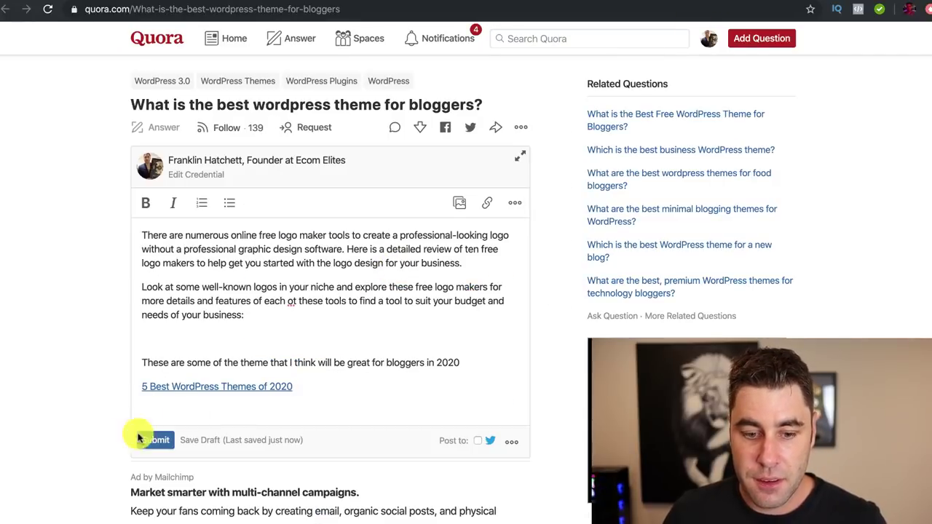
left_click(150, 443)
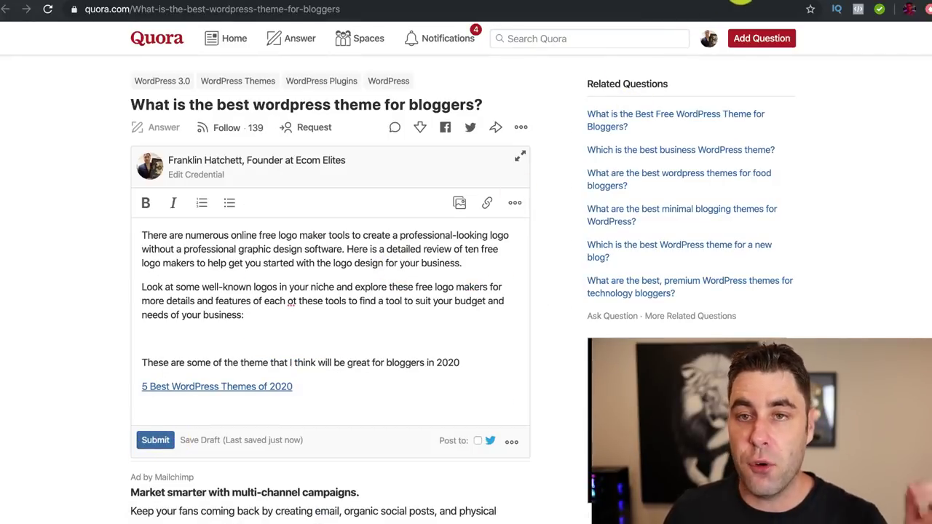
Step: View the Quora results for "best wordpress theme", the WordPress post preview and the "best shopify theme" results
left_click(739, 2)
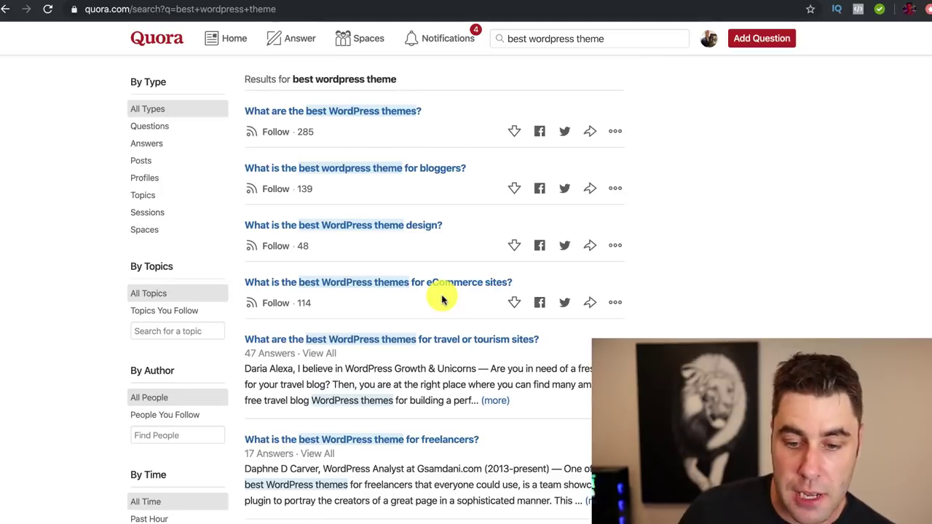
left_click(753, 2)
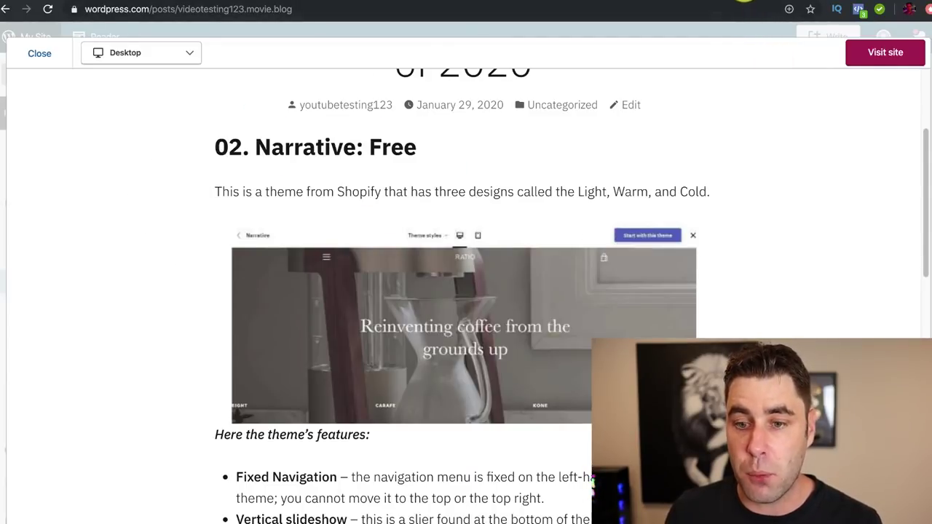
left_click(744, 2)
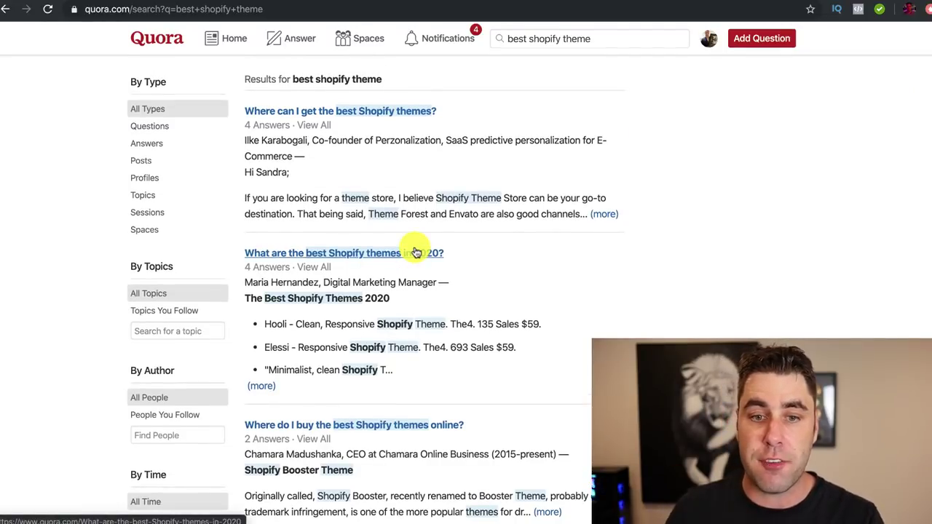